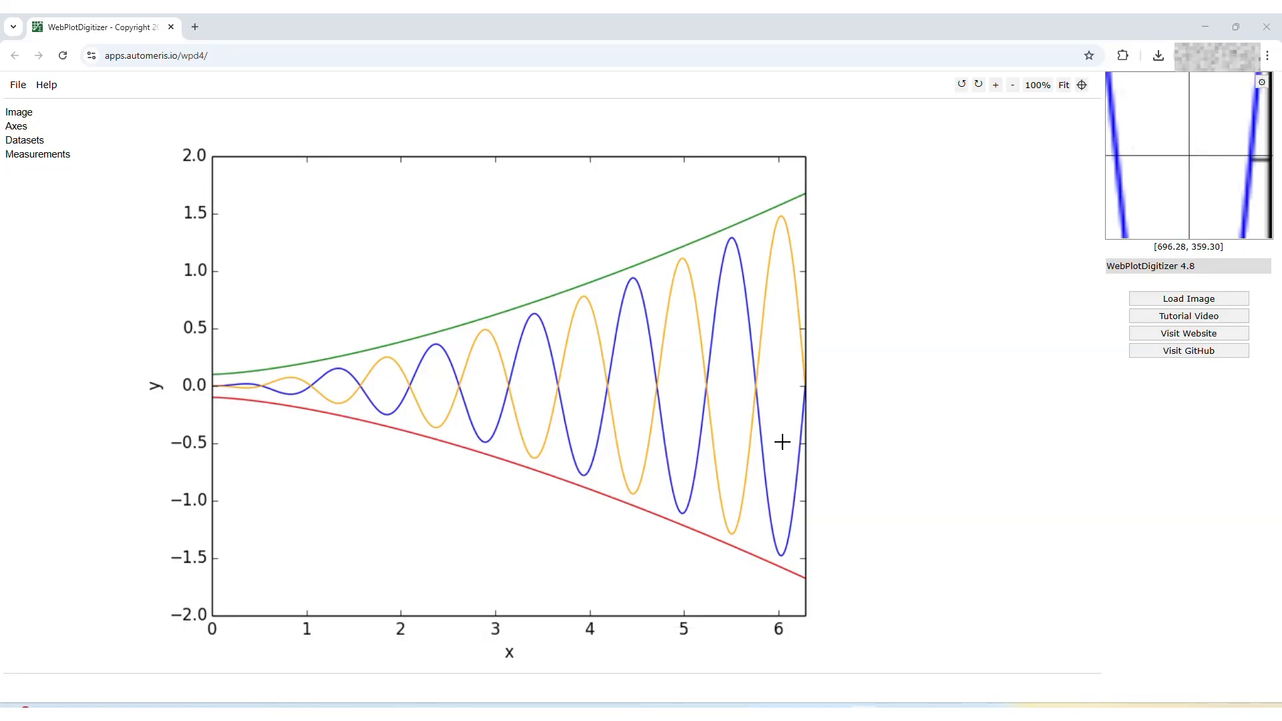
Switch to the PowerPoint presentation and review the example slides of 2D (X, Y) and bar plots.
{"action": "left_click", "coordinate": [834, 715]}
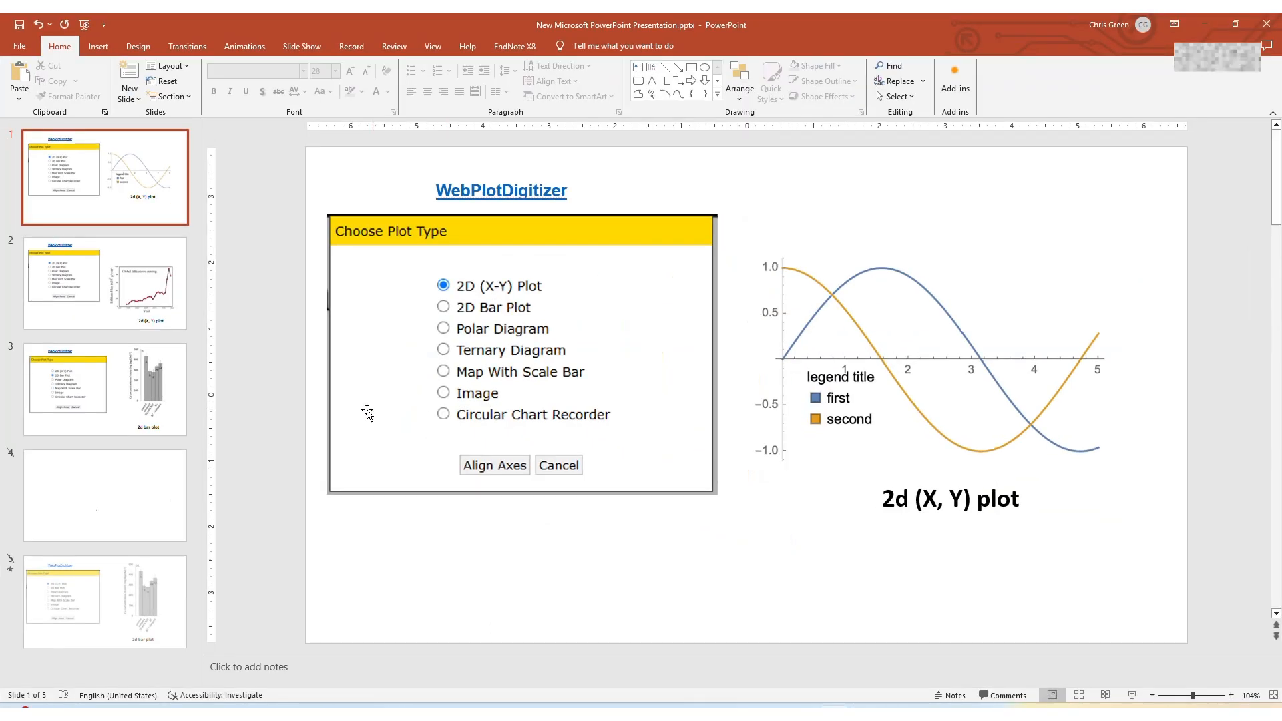
{"action": "left_click", "coordinate": [139, 303]}
{"action": "left_click", "coordinate": [156, 382]}
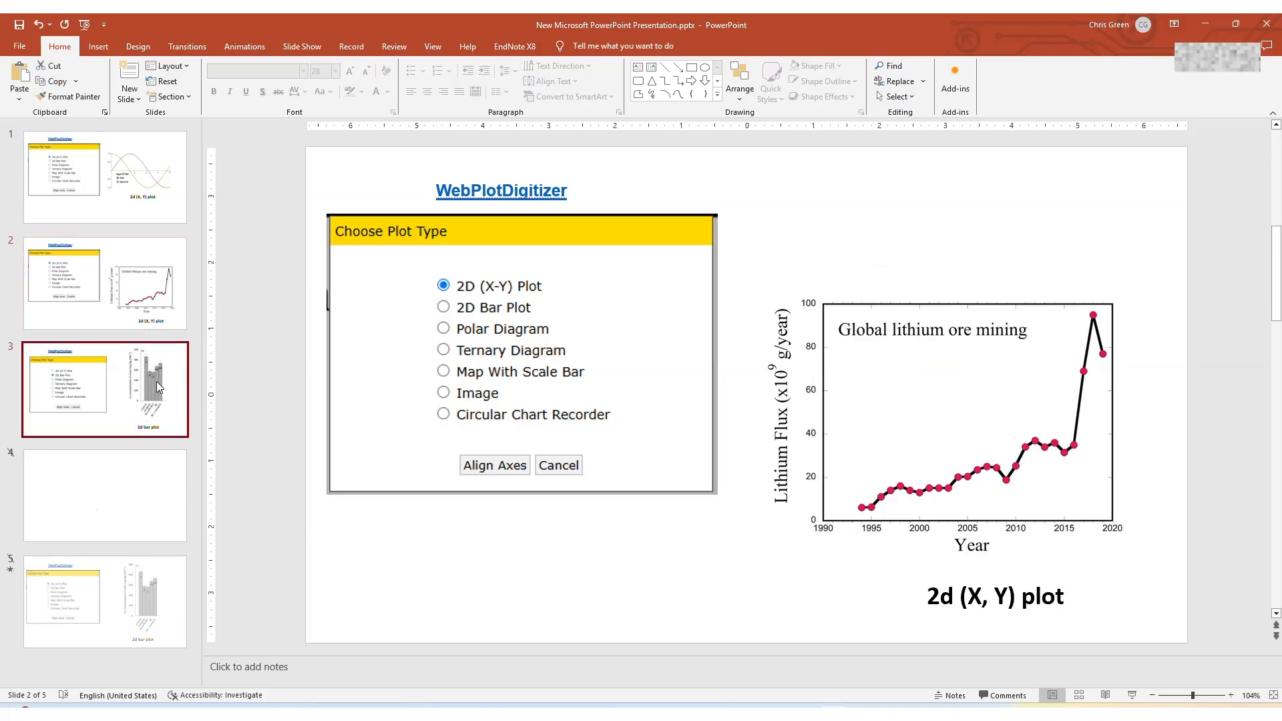
{"action": "left_click", "coordinate": [159, 288]}
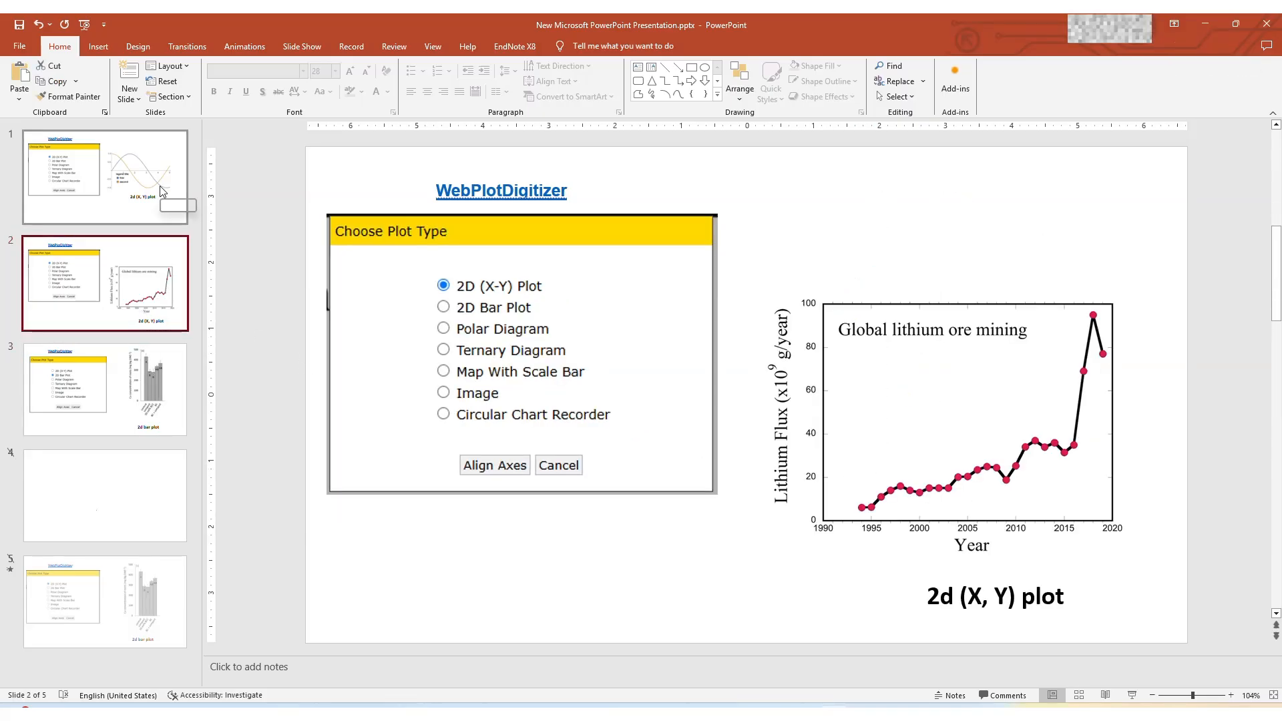
{"action": "left_click", "coordinate": [160, 187]}
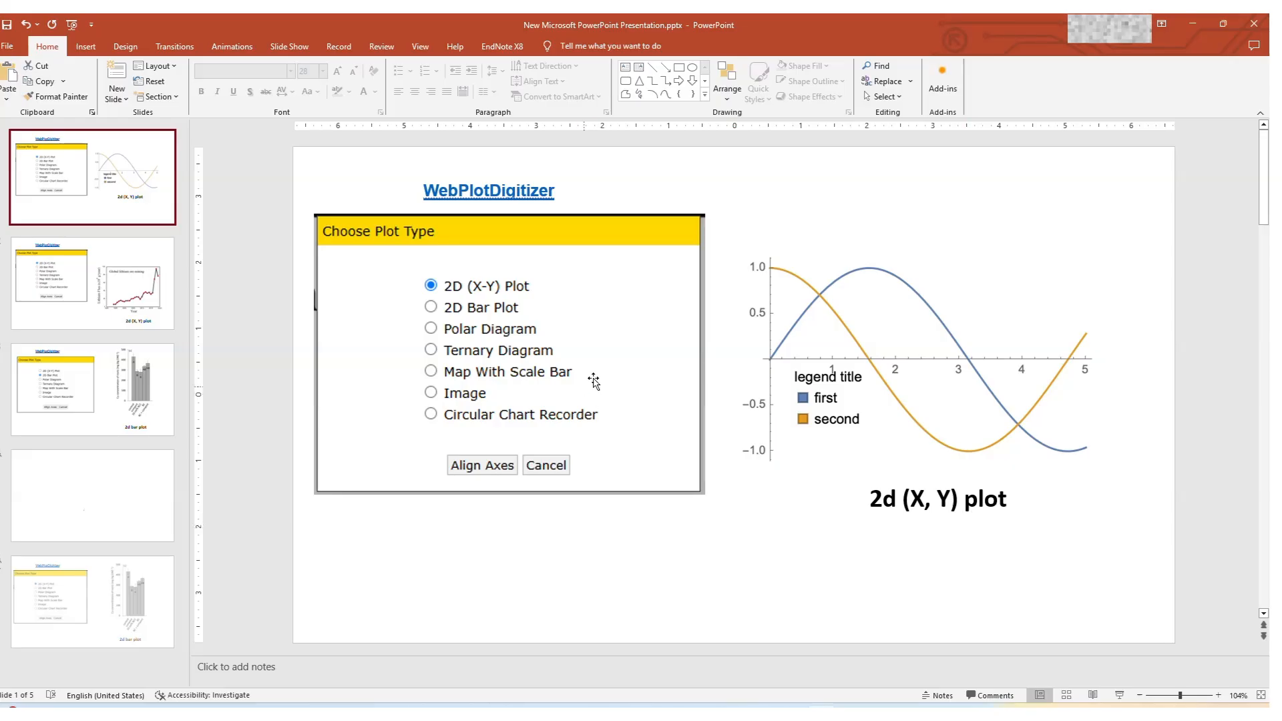
Return to WebPlotDigitizer and load the image file WebPlotSigitizer.png from the Miscellaneous folder.
{"action": "left_click", "coordinate": [732, 706]}
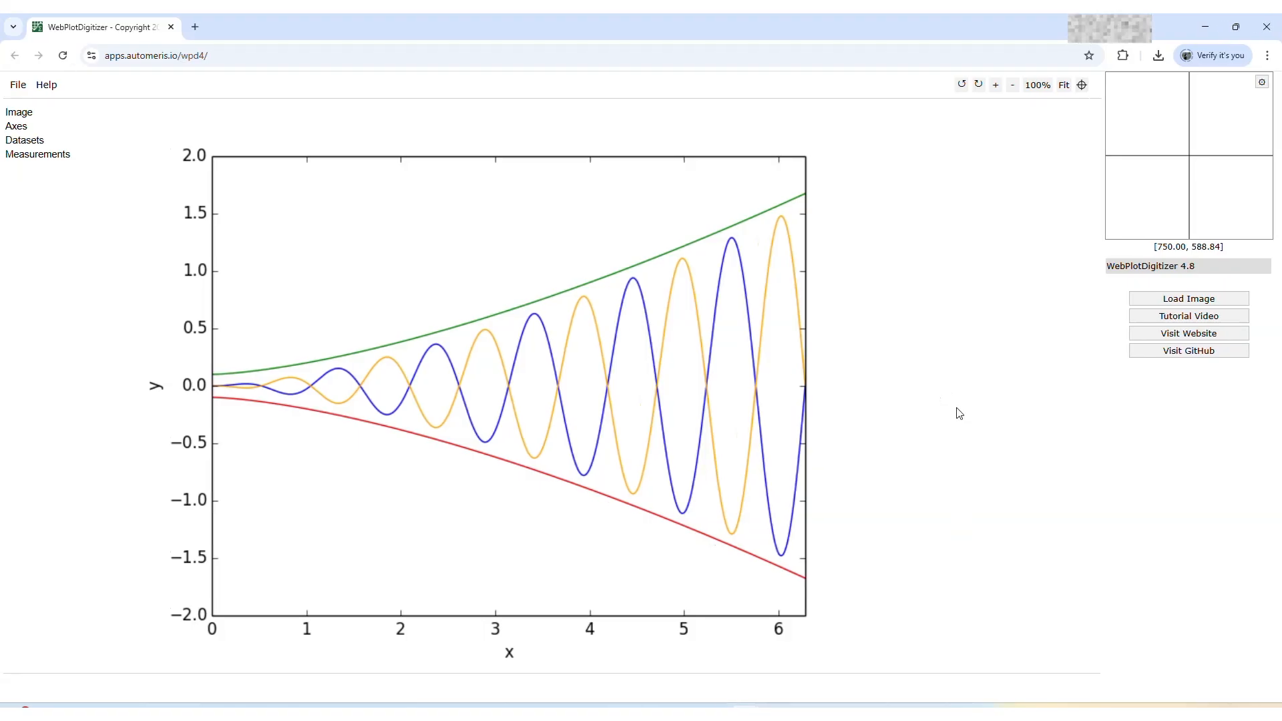
{"action": "left_click", "coordinate": [19, 85]}
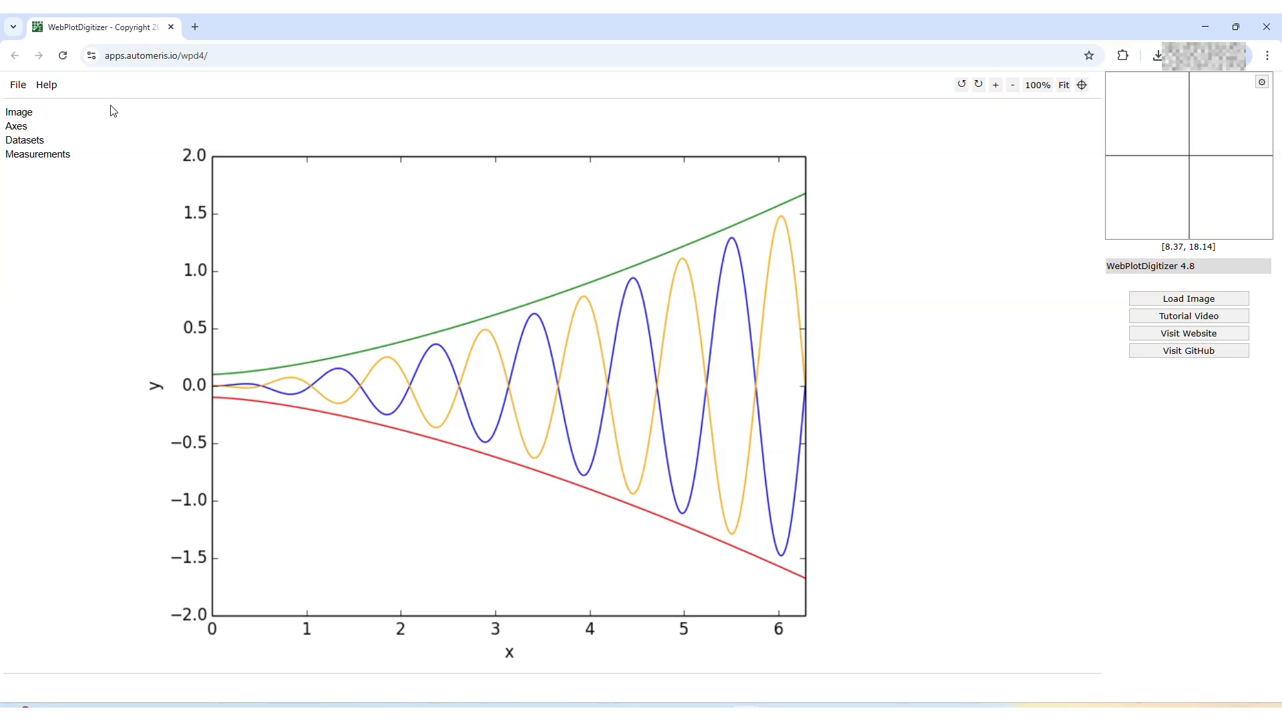
{"action": "mouse_move", "coordinate": [21, 90]}
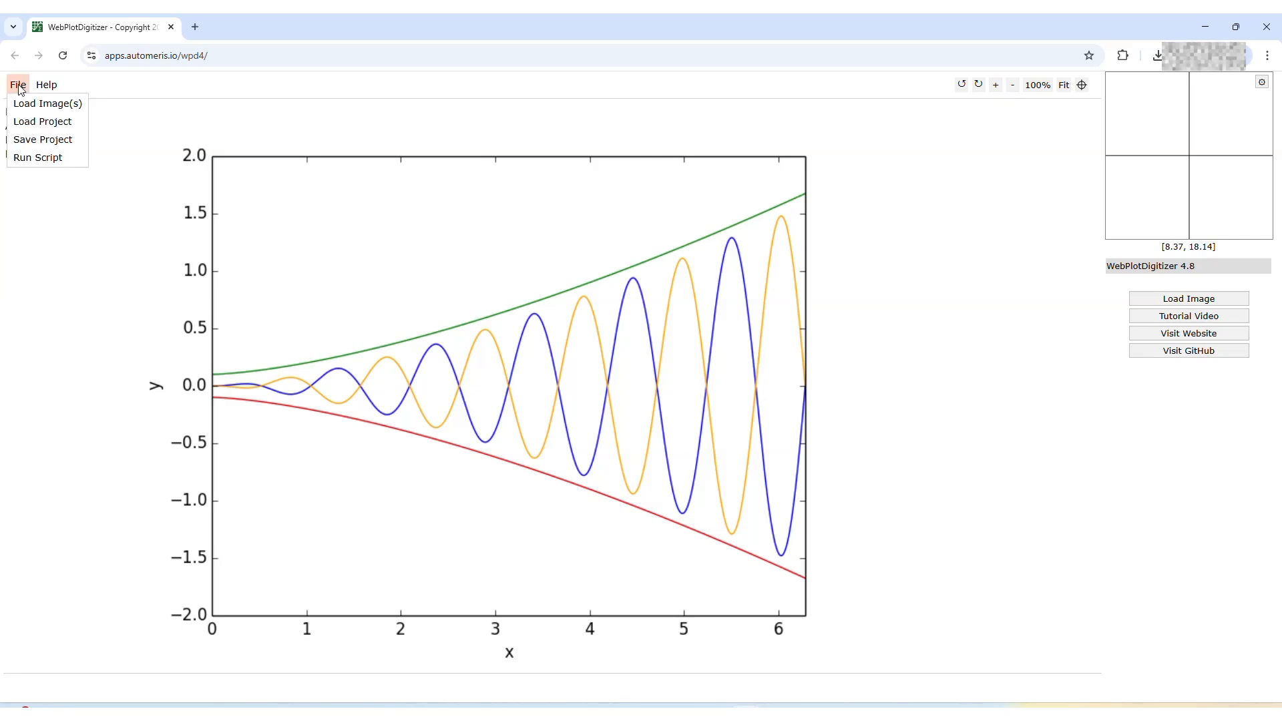
{"action": "left_click", "coordinate": [45, 104]}
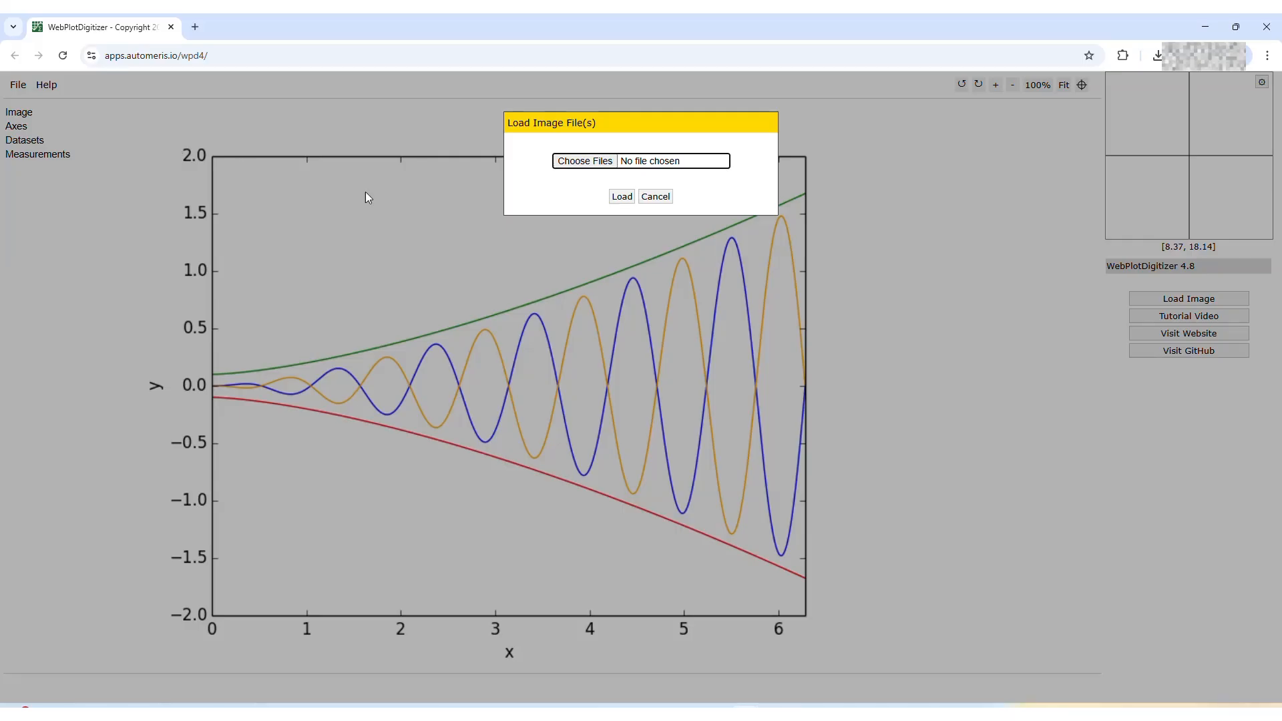
{"action": "left_click", "coordinate": [562, 162]}
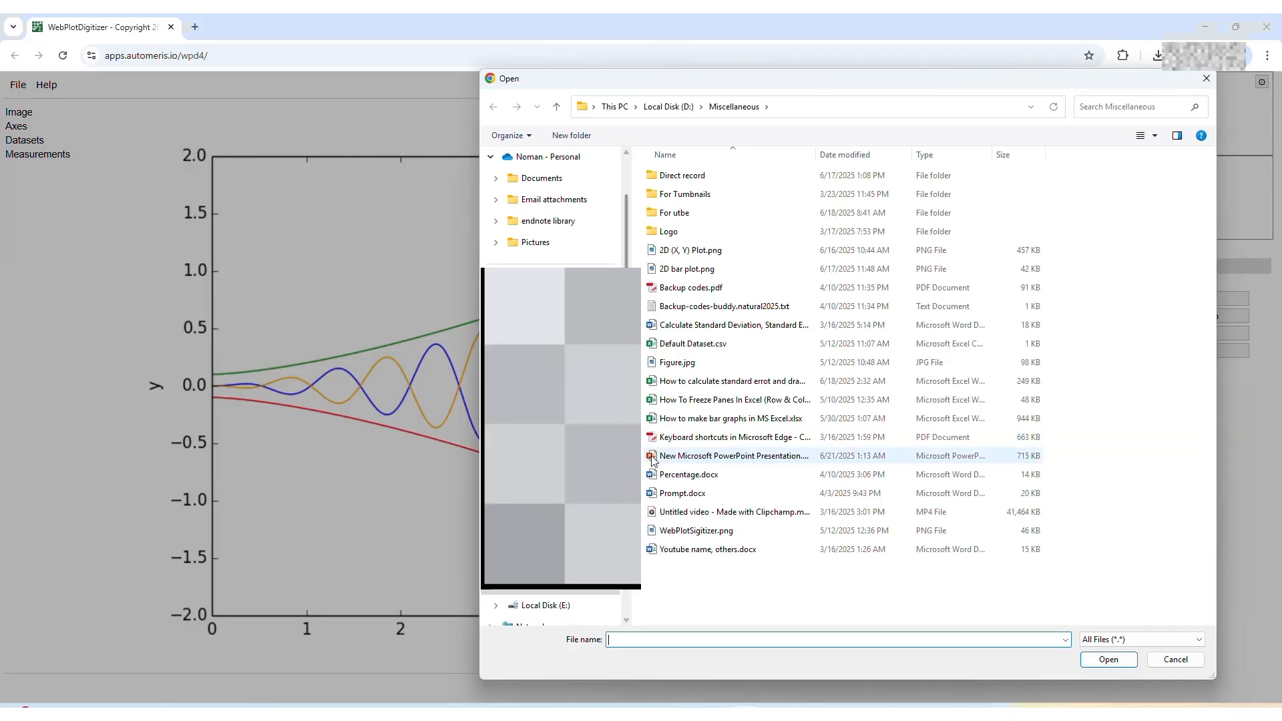
{"action": "left_click", "coordinate": [701, 530]}
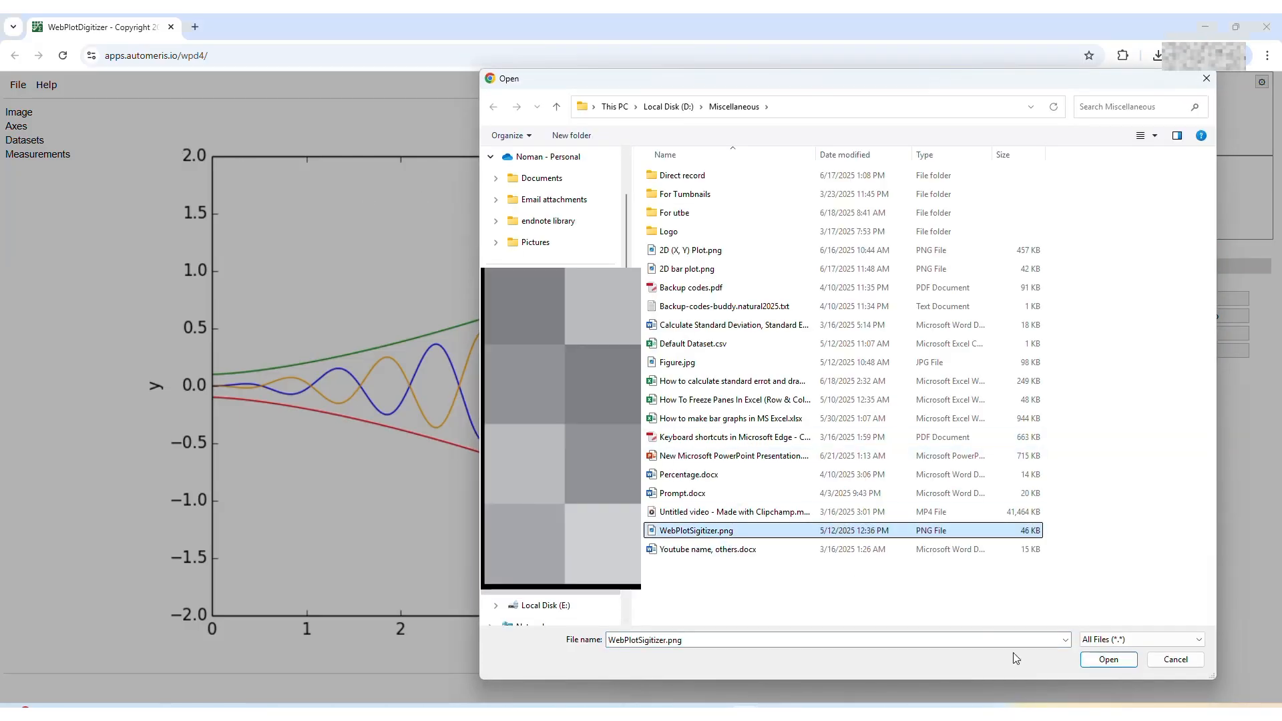
{"action": "left_click", "coordinate": [1108, 659]}
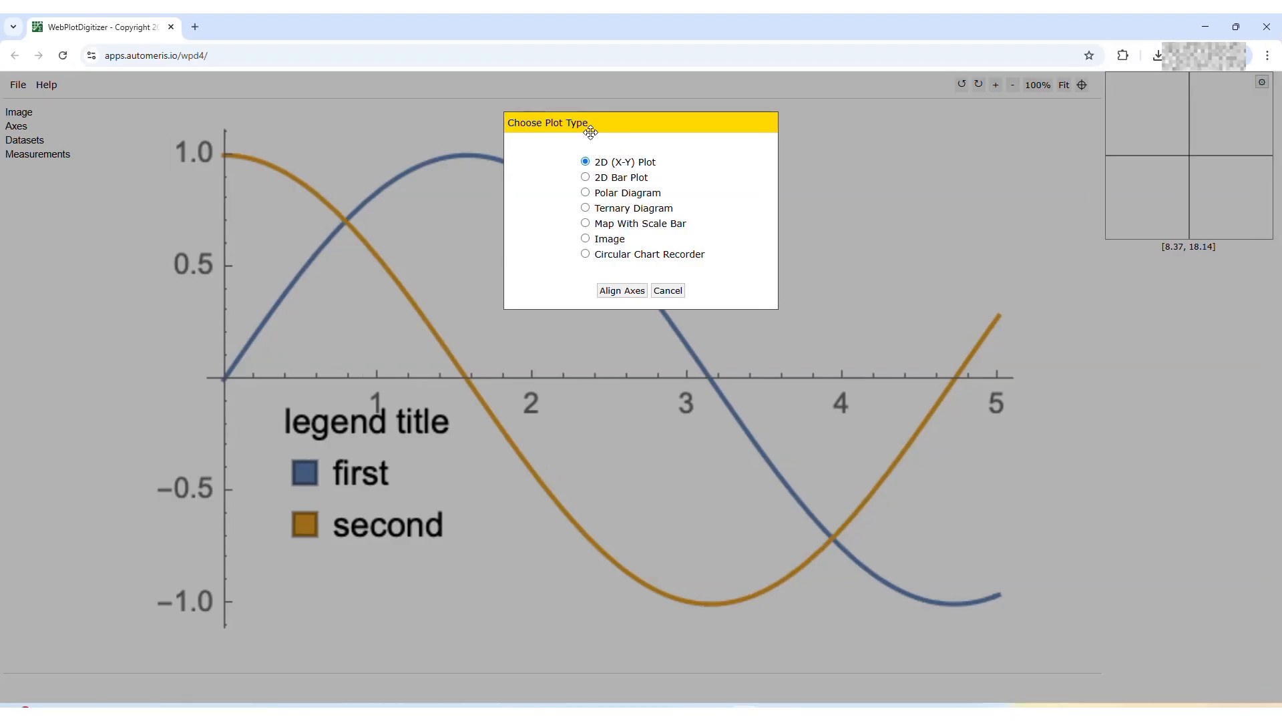
Align axes as a 2D (X-Y) Plot, placing X1 at the origin, X2 at the x-axis end past 5, and Y1 and Y2 at the y-axis's lower and upper ends.
{"action": "left_click", "coordinate": [619, 294]}
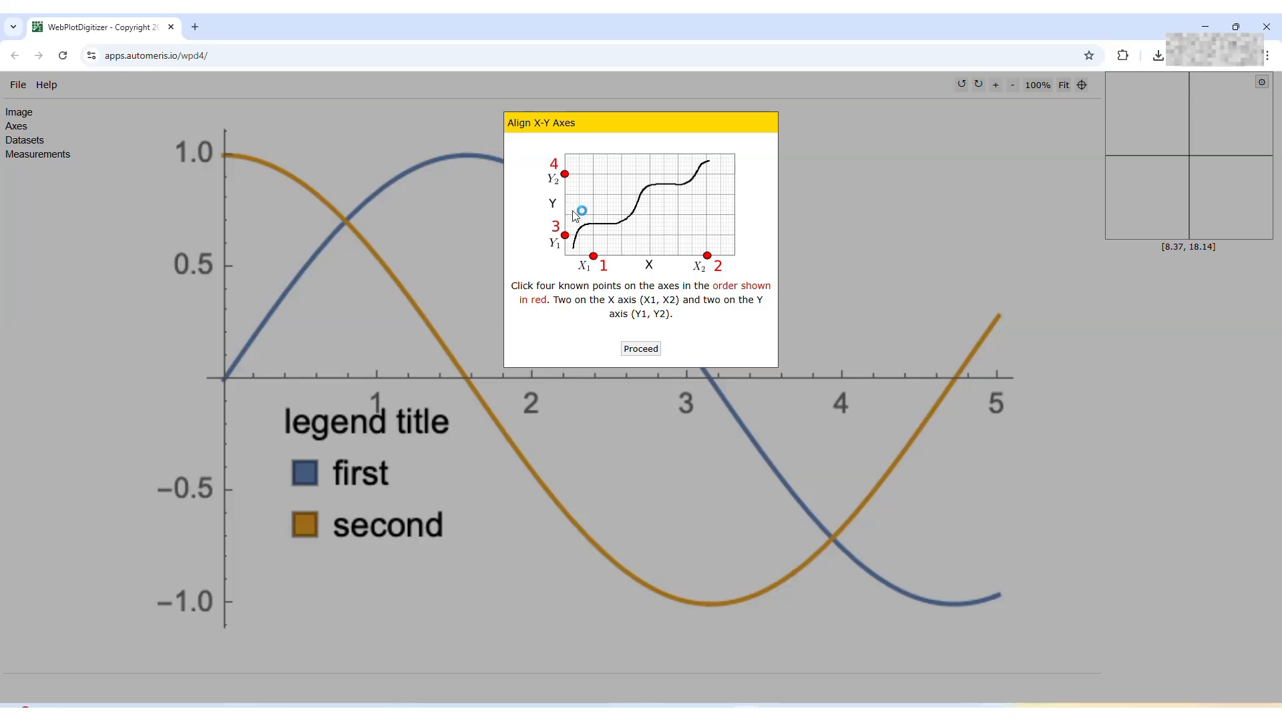
{"action": "left_click", "coordinate": [641, 348]}
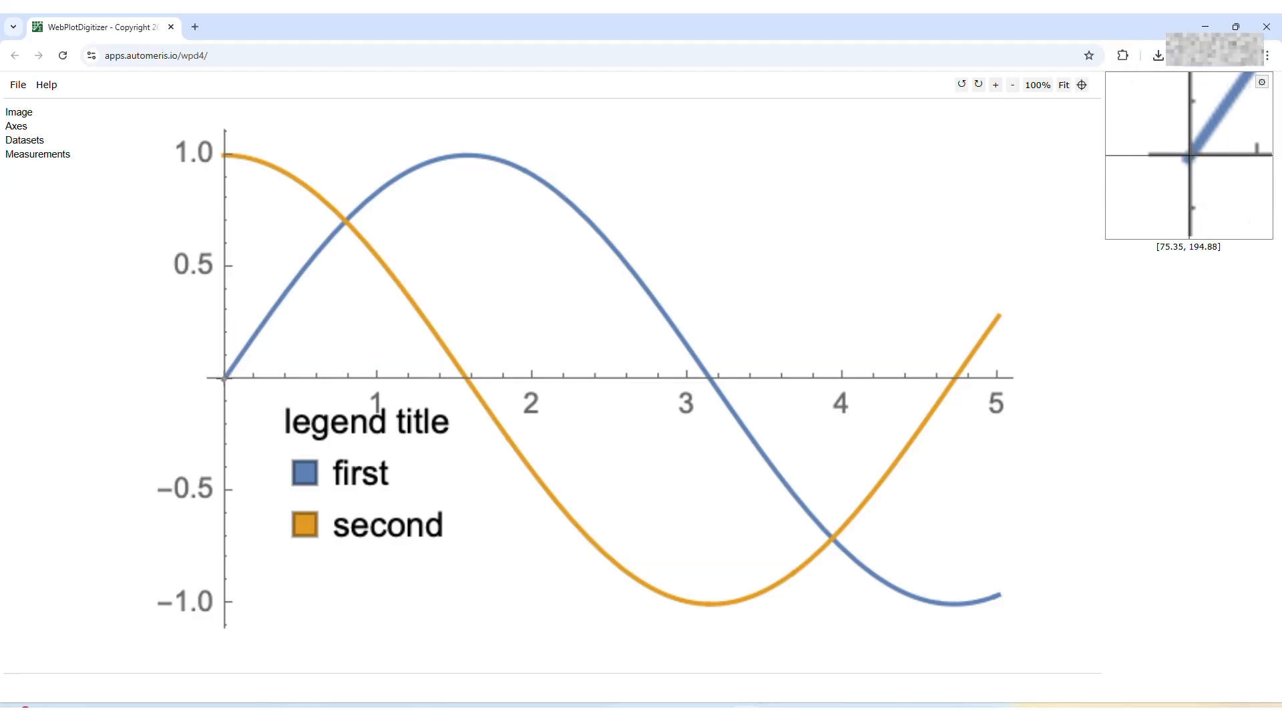
{"action": "left_click", "coordinate": [225, 378]}
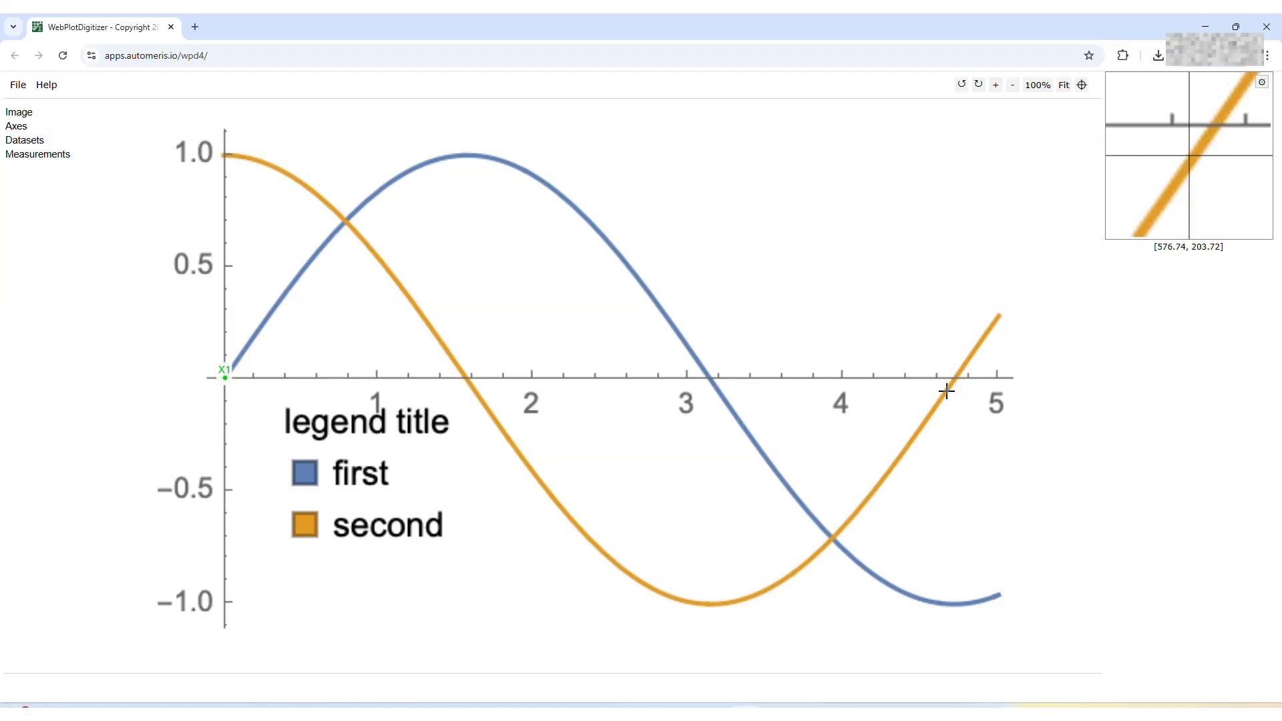
{"action": "left_click", "coordinate": [1011, 378]}
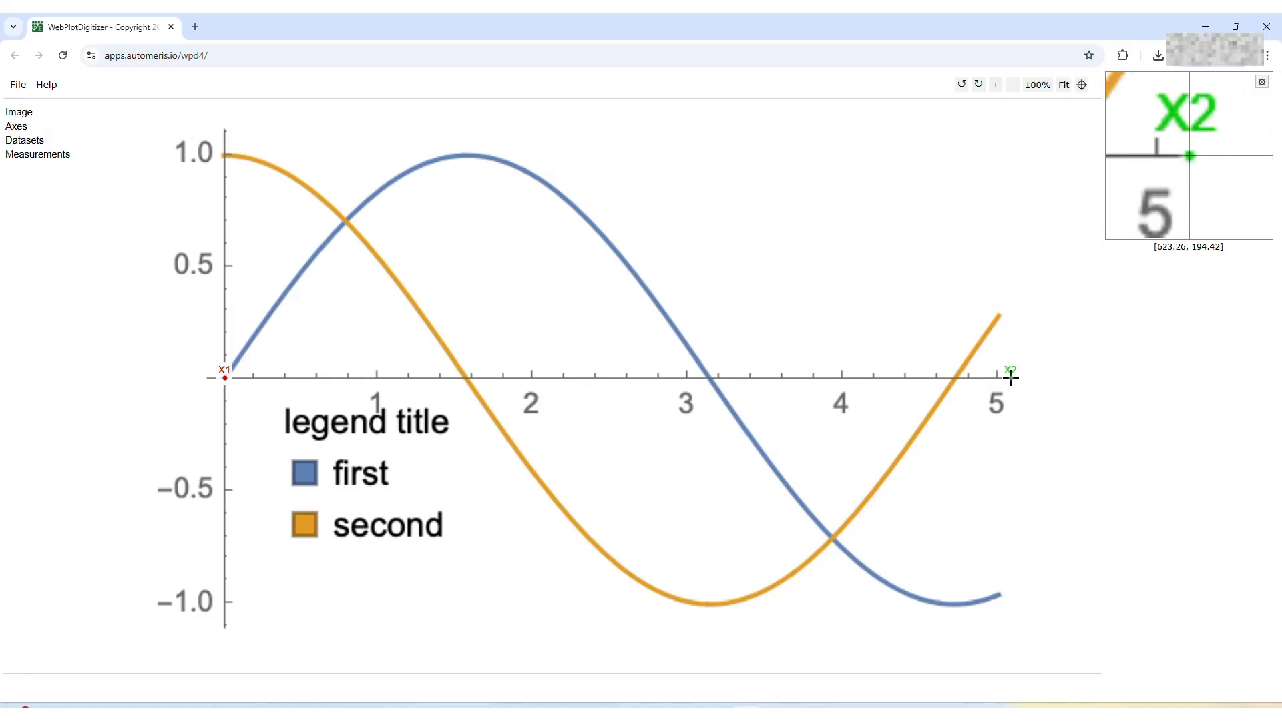
{"action": "left_click", "coordinate": [225, 626]}
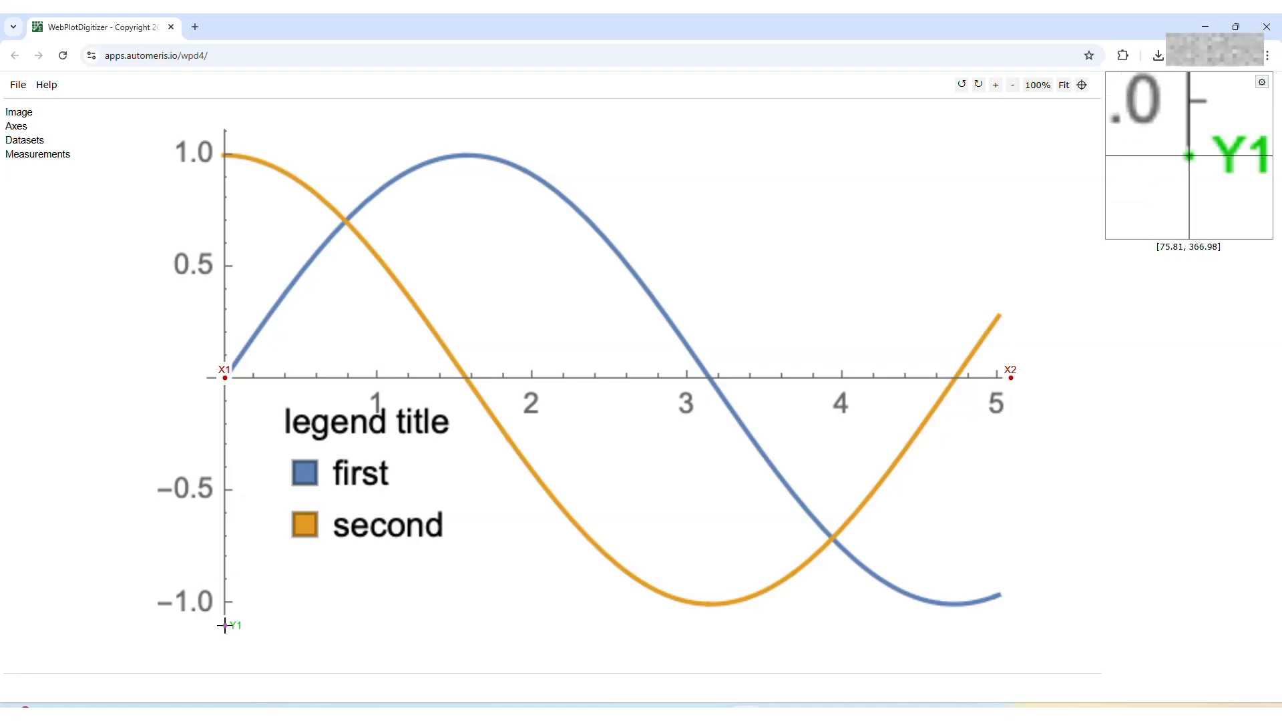
{"action": "left_click", "coordinate": [225, 130]}
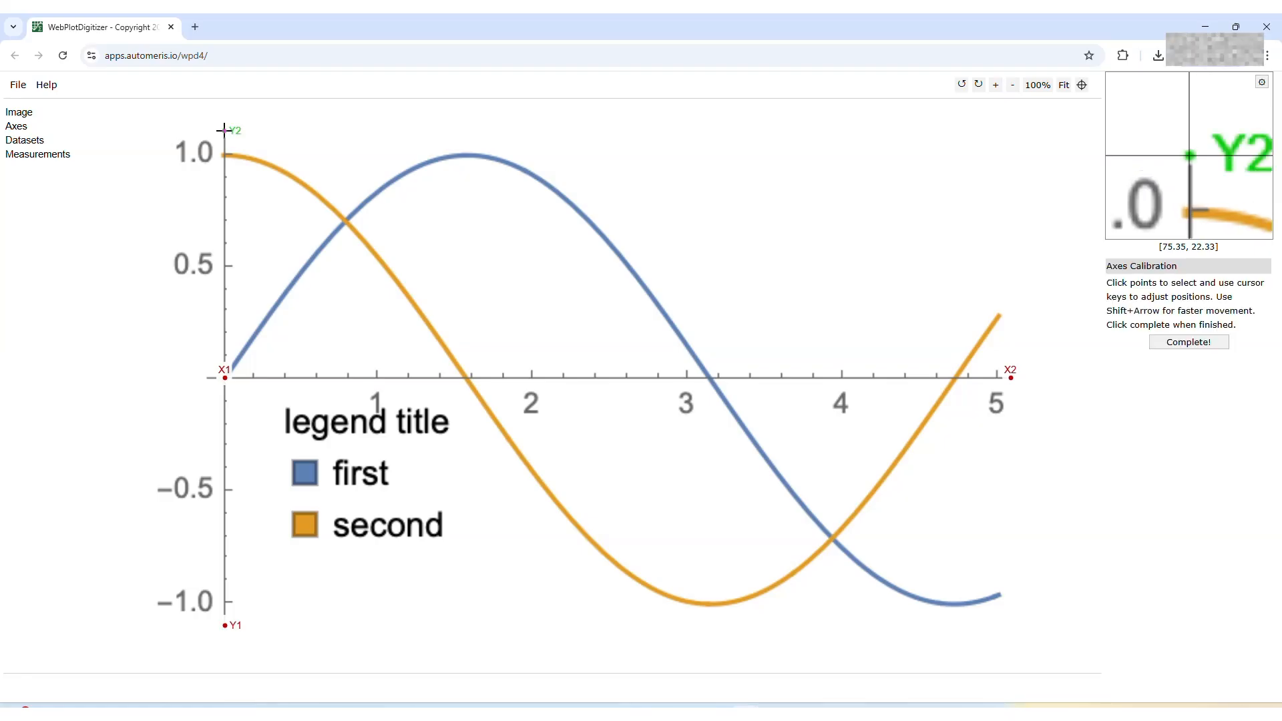
Fine-tune the position of the X2 calibration point in small increments at the far end of the x-axis.
{"action": "left_click", "coordinate": [1012, 378]}
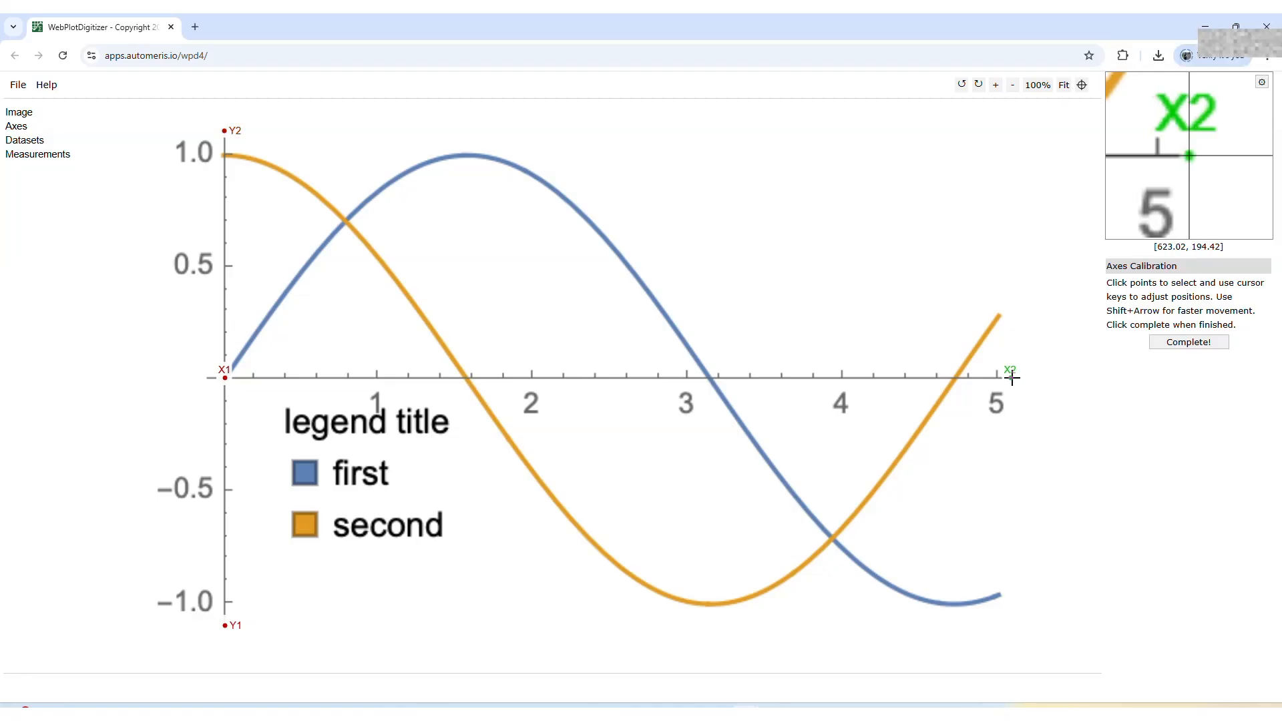
{"action": "key", "text": "Left"}
{"action": "key", "text": "Left"}
{"action": "key", "text": "Left"}
{"action": "key", "text": "Left"}
{"action": "key", "text": "Left"}
{"action": "key", "text": "Up"}
{"action": "key", "text": "Up"}
{"action": "key", "text": "Right"}
{"action": "key", "text": "Right"}
{"action": "key", "text": "Right"}
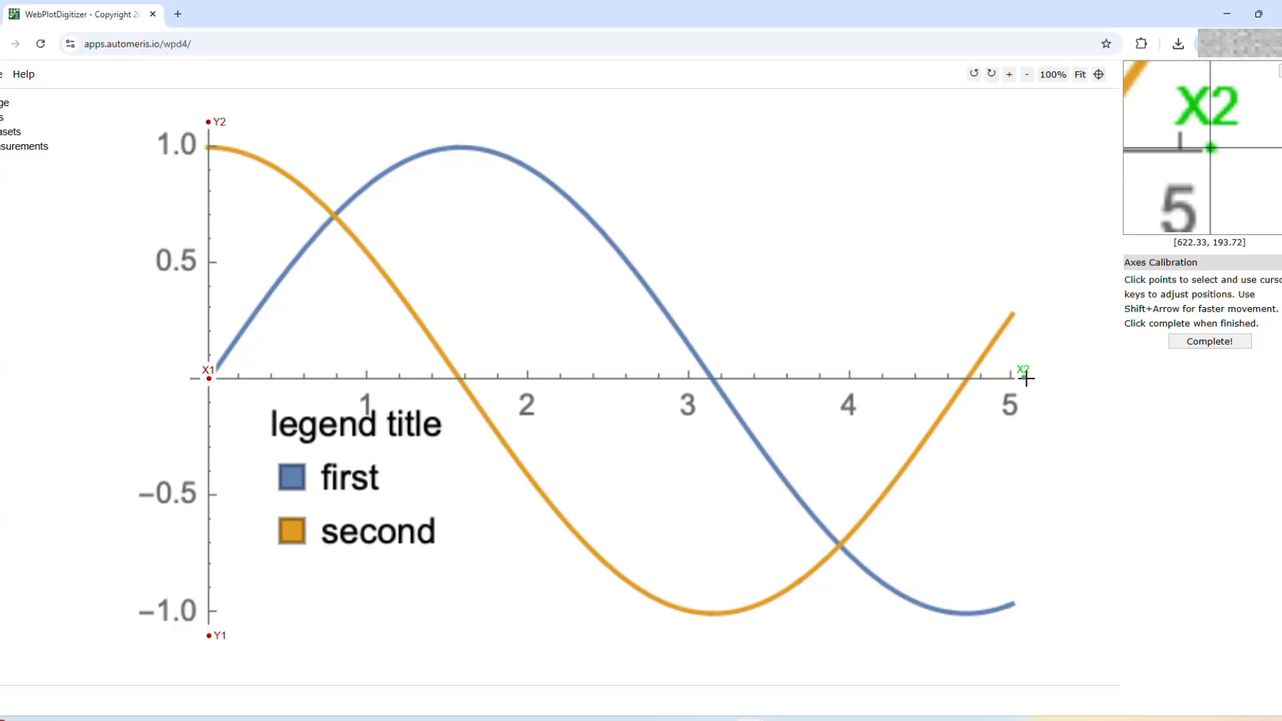
Complete the axes calibration with X point 2 at 5.1, Y point 1 at -1.1 and Y point 2 at 1.1.
{"action": "left_click", "coordinate": [1220, 345]}
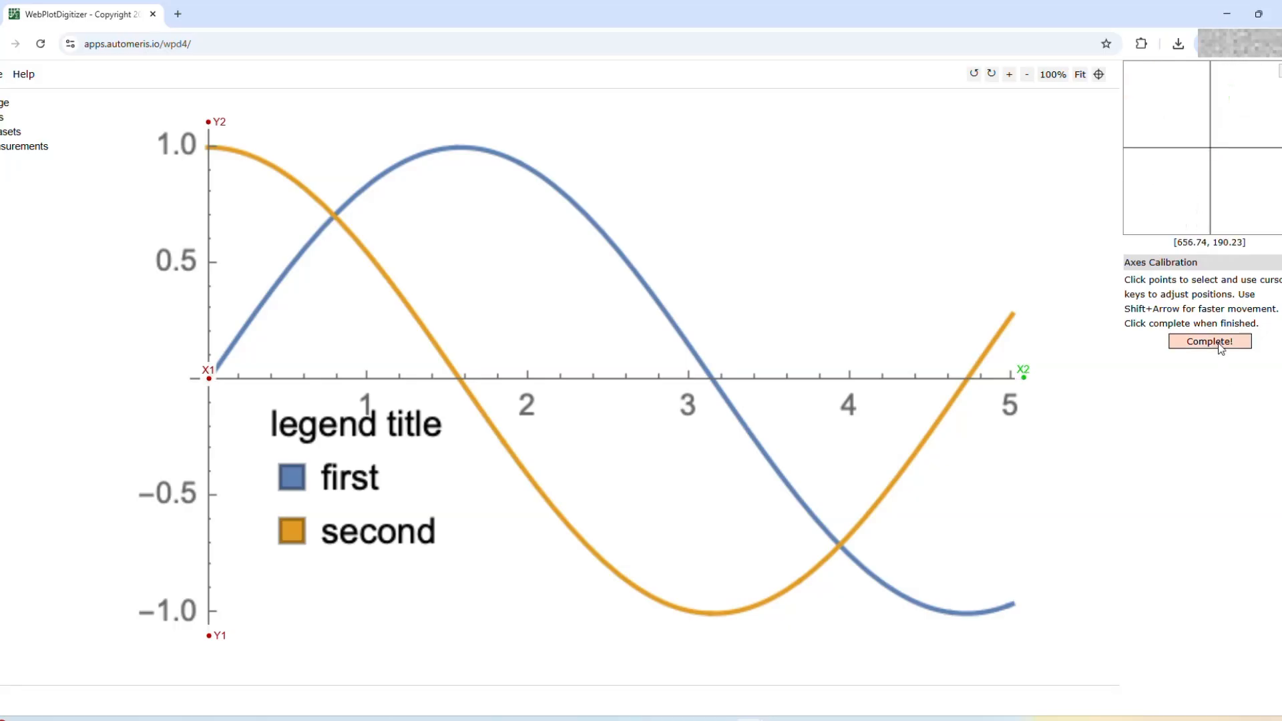
{"action": "left_click", "coordinate": [1218, 344]}
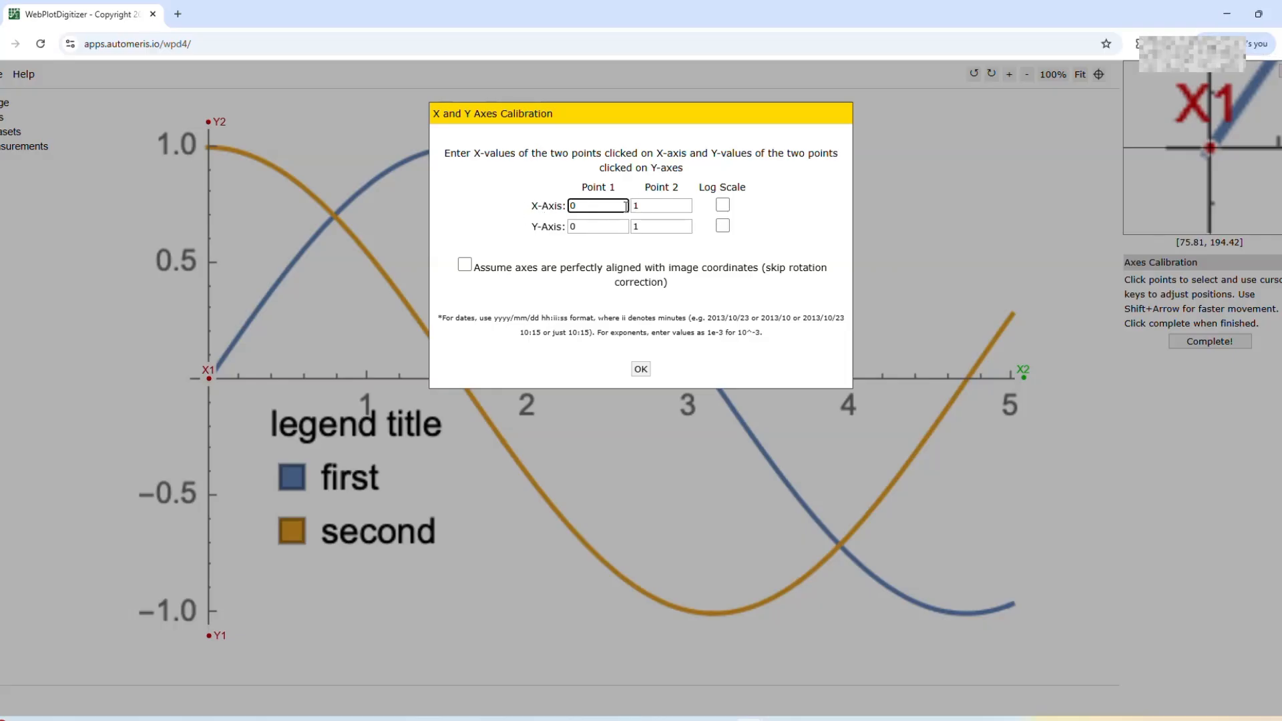
{"action": "left_click", "coordinate": [682, 206]}
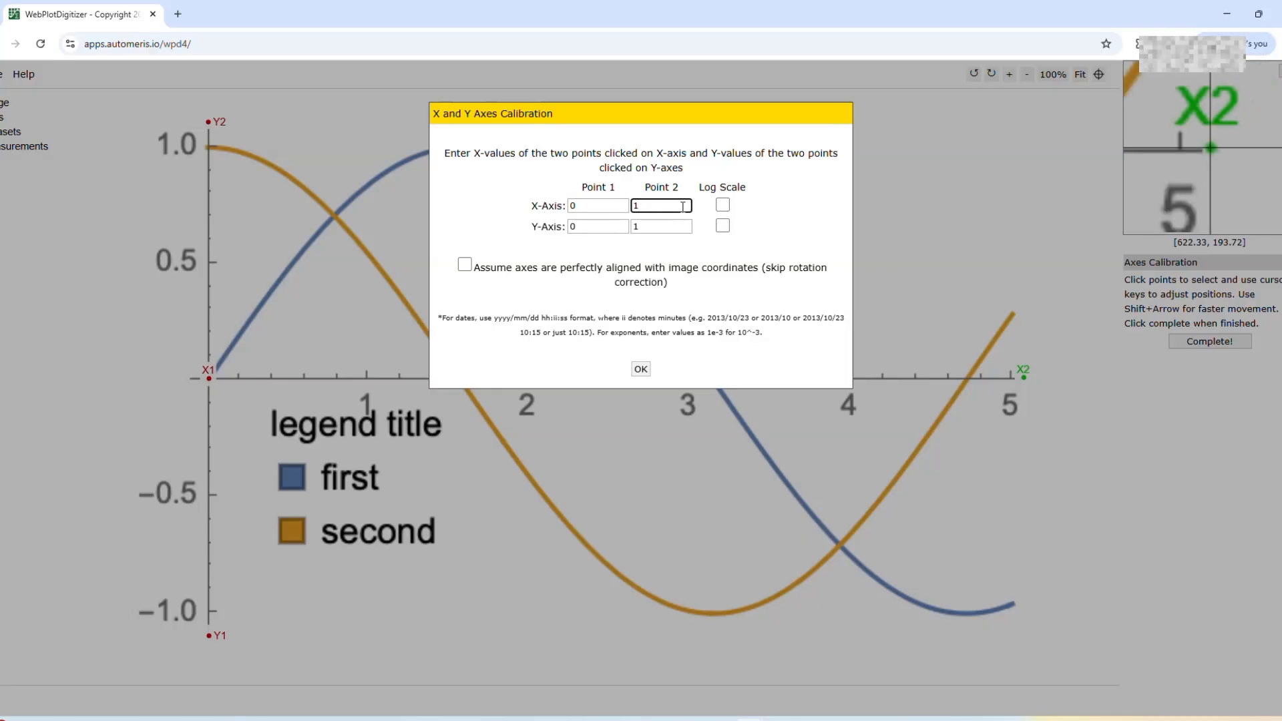
{"action": "key", "text": "BackSpace"}
{"action": "type", "text": "5.1"}
{"action": "left_click", "coordinate": [572, 226]}
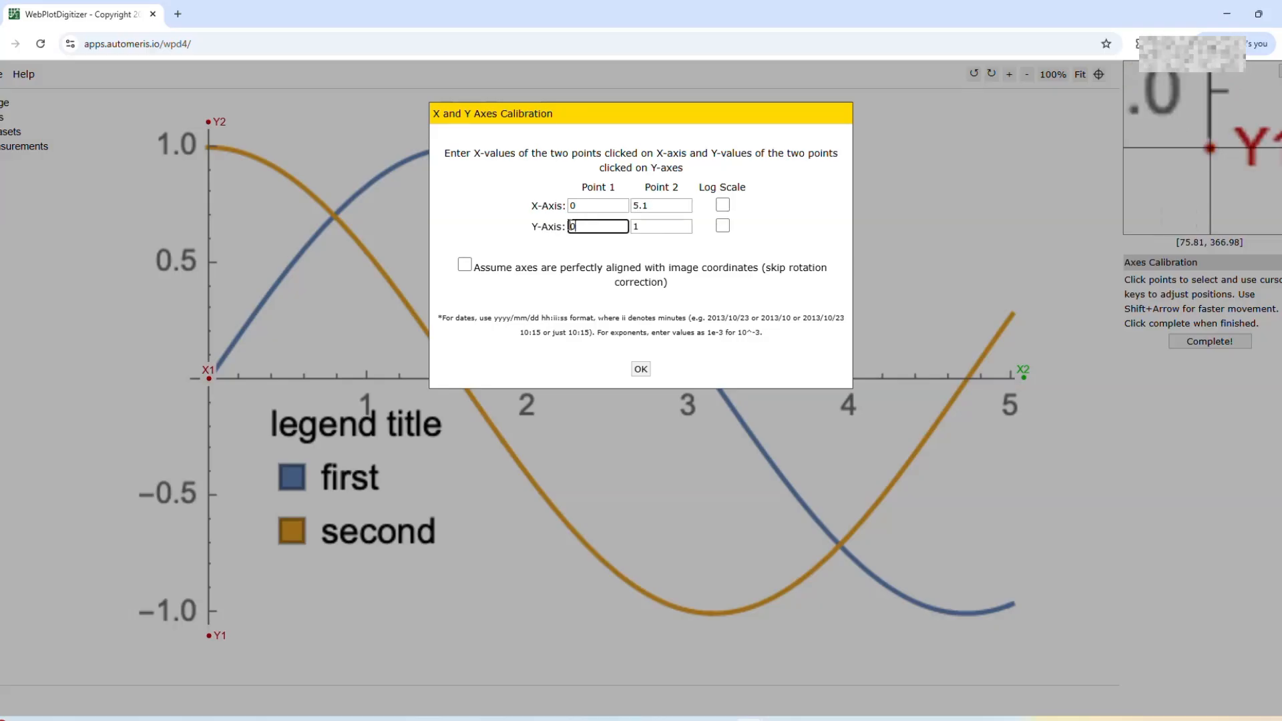
{"action": "key", "text": "BackSpace"}
{"action": "type", "text": "-1.1"}
{"action": "left_click", "coordinate": [660, 225]}
{"action": "type", "text": "."}
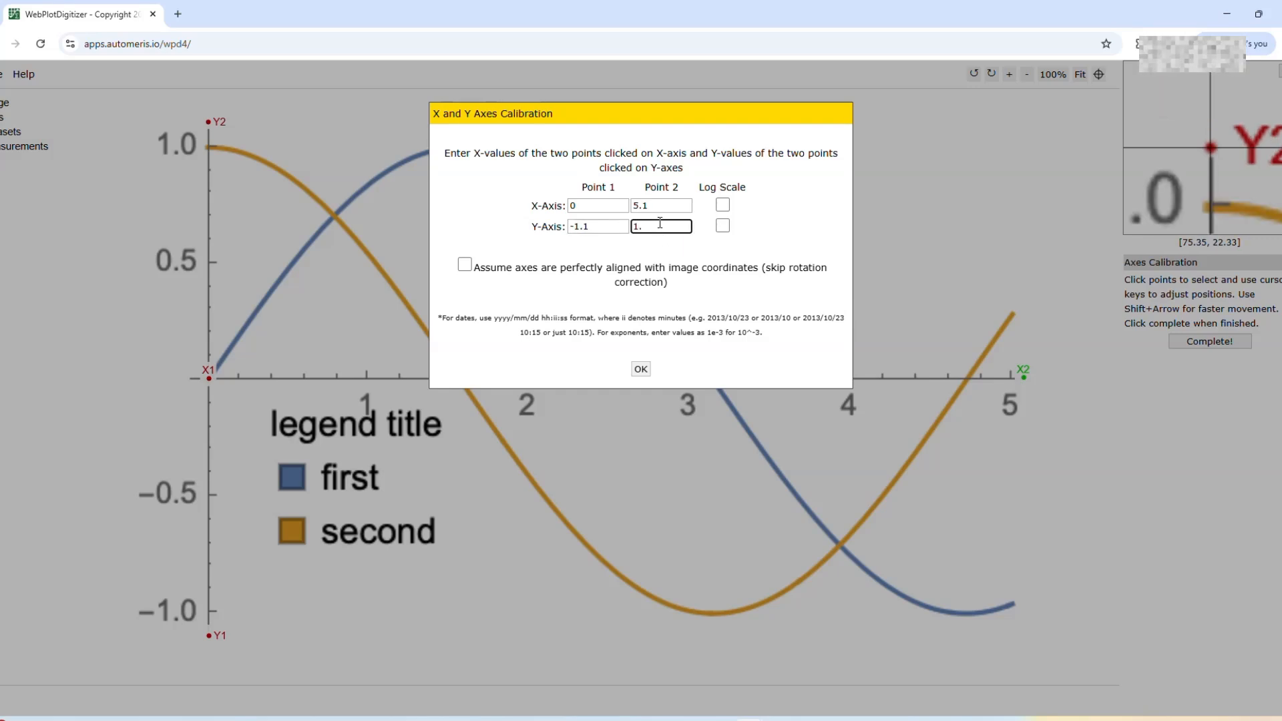
{"action": "type", "text": "1"}
{"action": "left_click", "coordinate": [641, 370]}
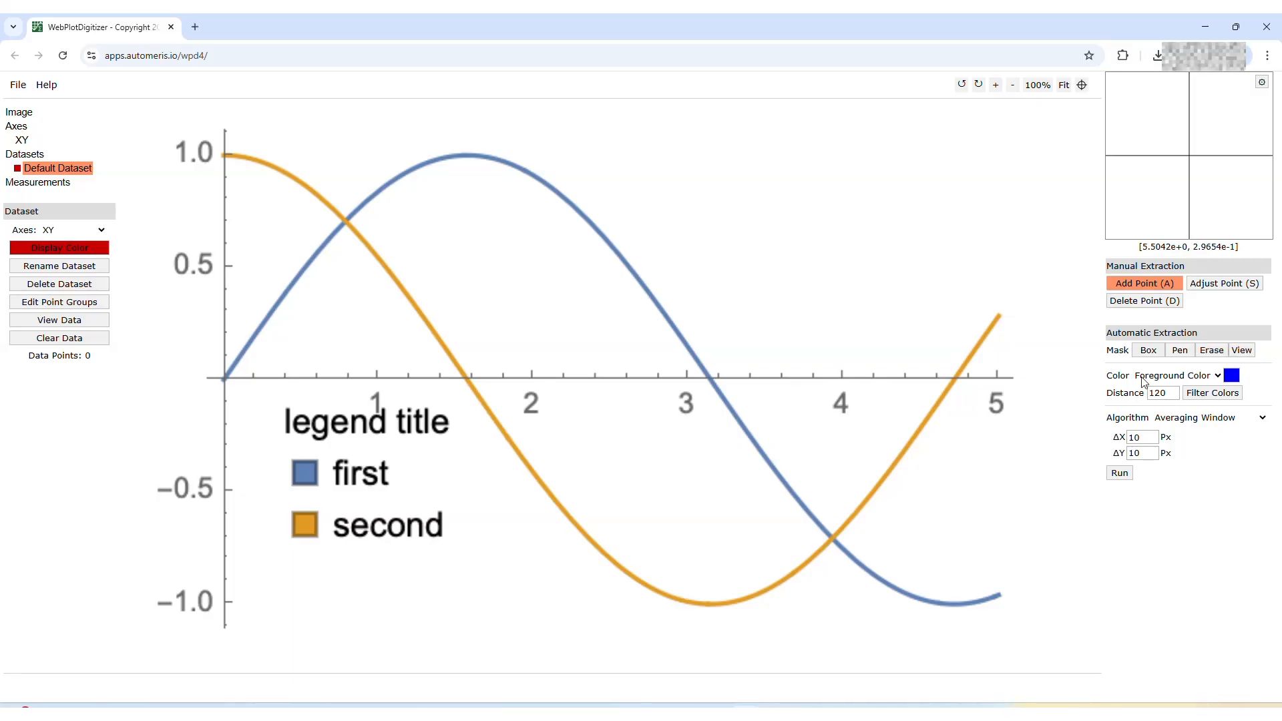
Inspect the Background Color setting for automatic extraction, then switch back to Foreground Color.
{"action": "left_click", "coordinate": [1209, 375]}
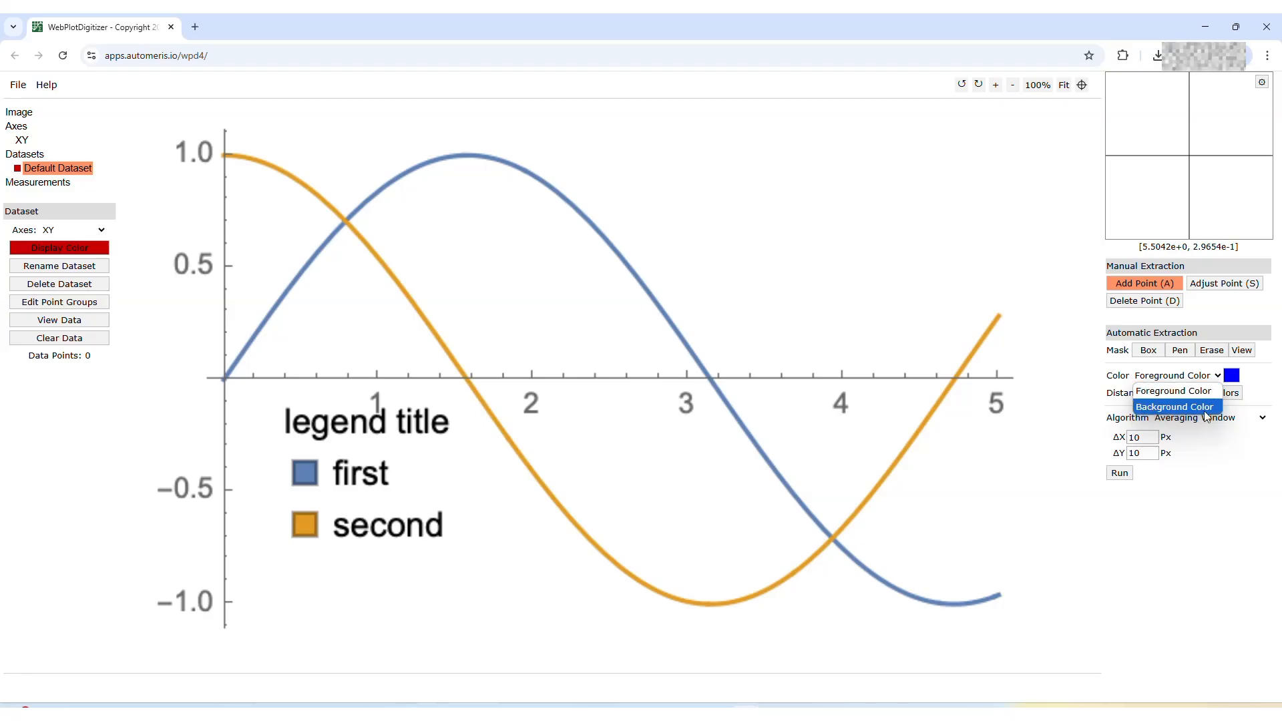
{"action": "left_click", "coordinate": [1206, 410]}
{"action": "left_click", "coordinate": [1231, 376]}
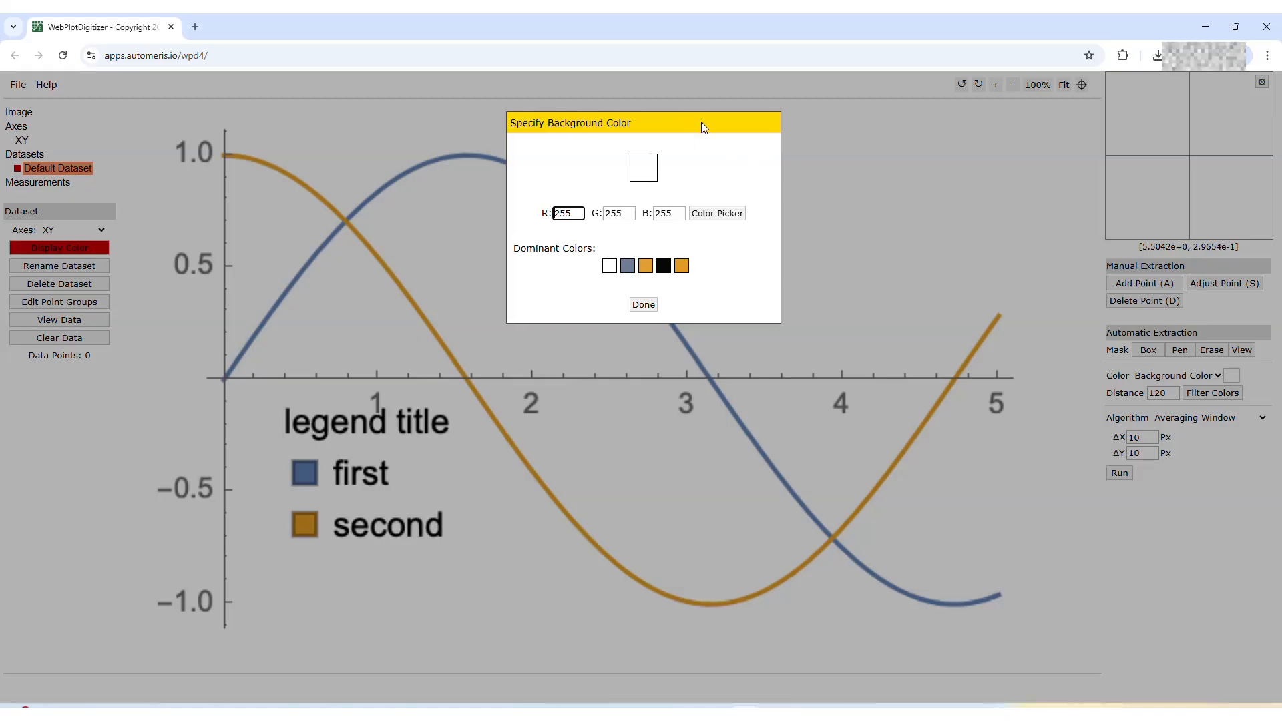
{"action": "left_click_drag", "start_coordinate": [701, 124], "coordinate": [892, 137]}
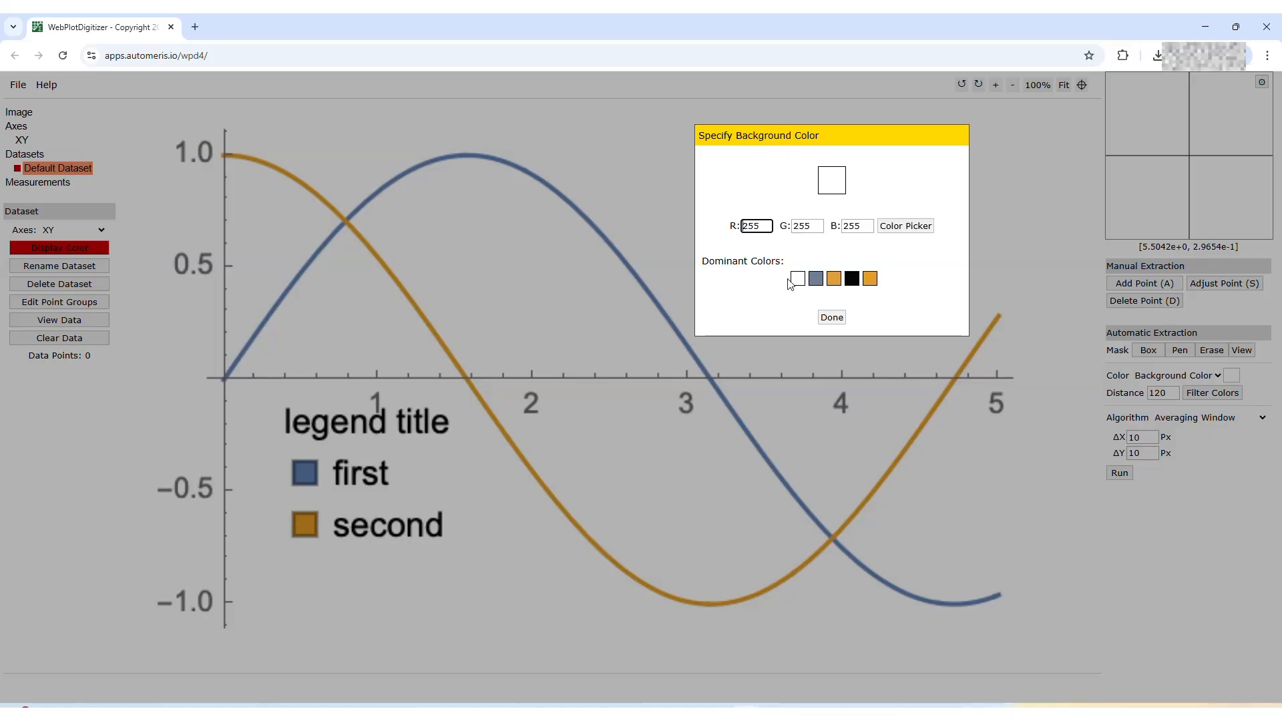
{"action": "left_click", "coordinate": [830, 317]}
{"action": "left_click", "coordinate": [1217, 376]}
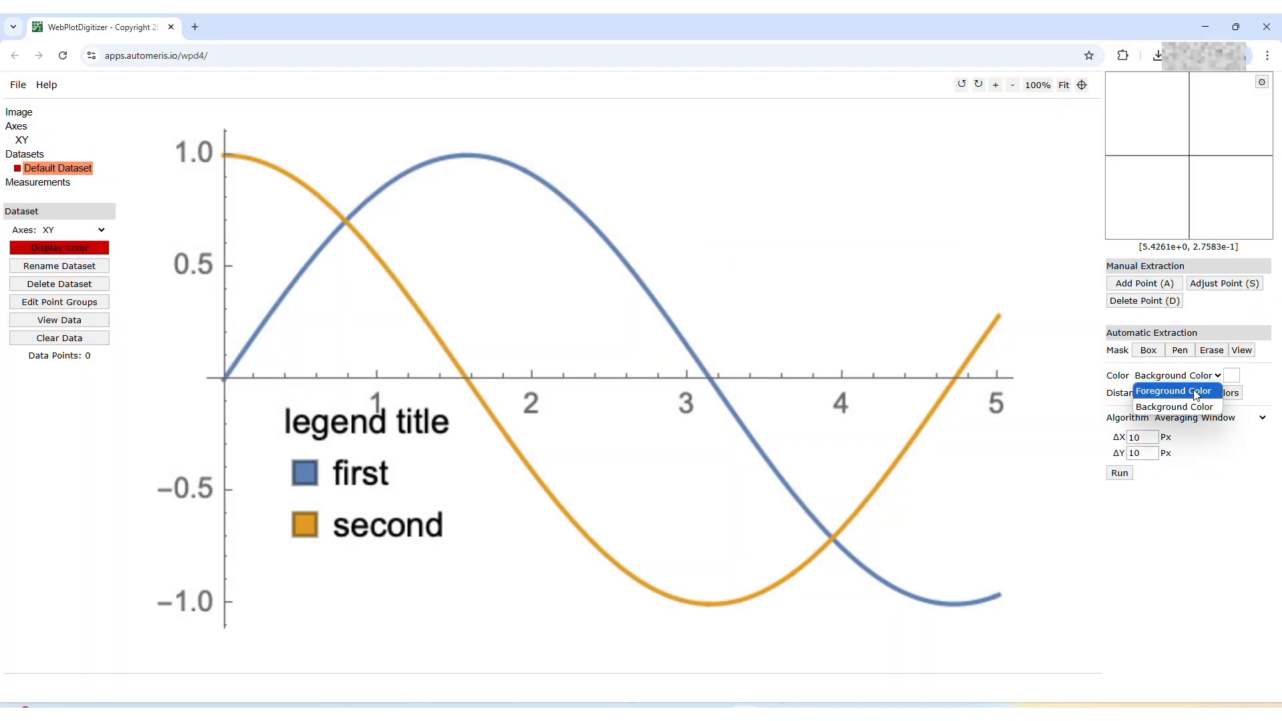
{"action": "left_click", "coordinate": [1195, 395]}
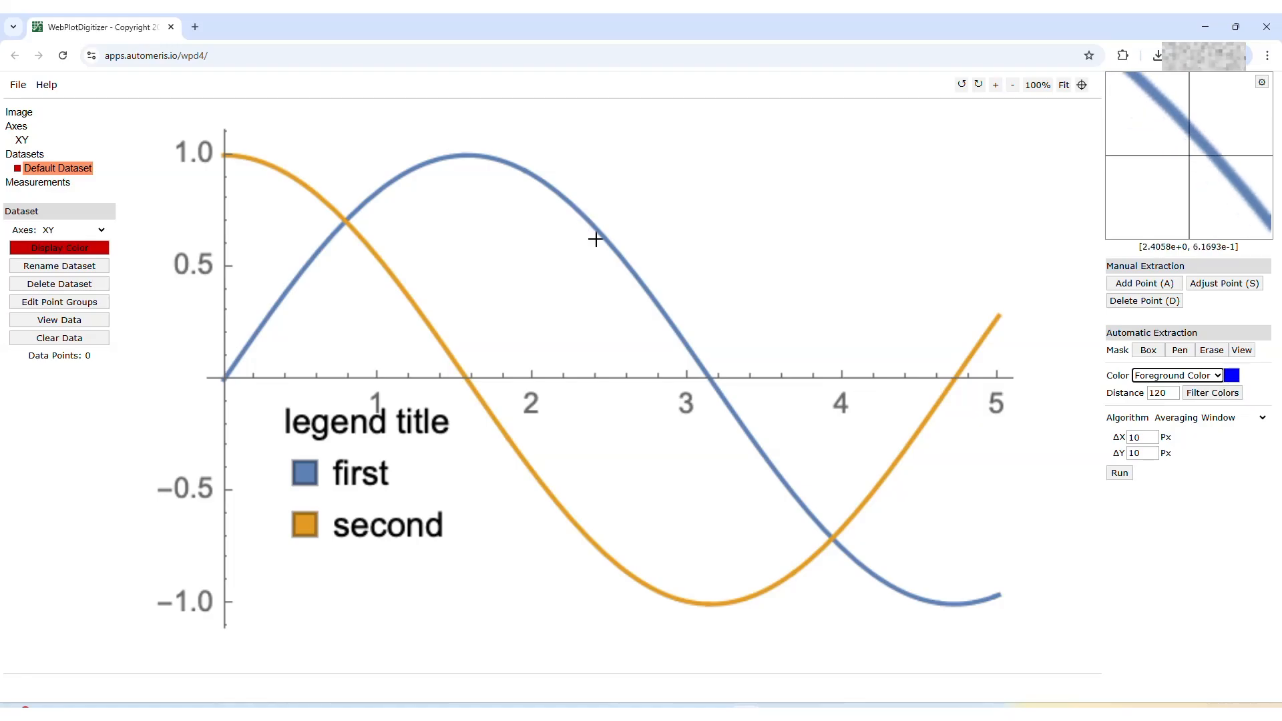
Set the foreground color for automatic extraction by sampling the blue curve with the Color Picker.
{"action": "left_click", "coordinate": [1231, 376]}
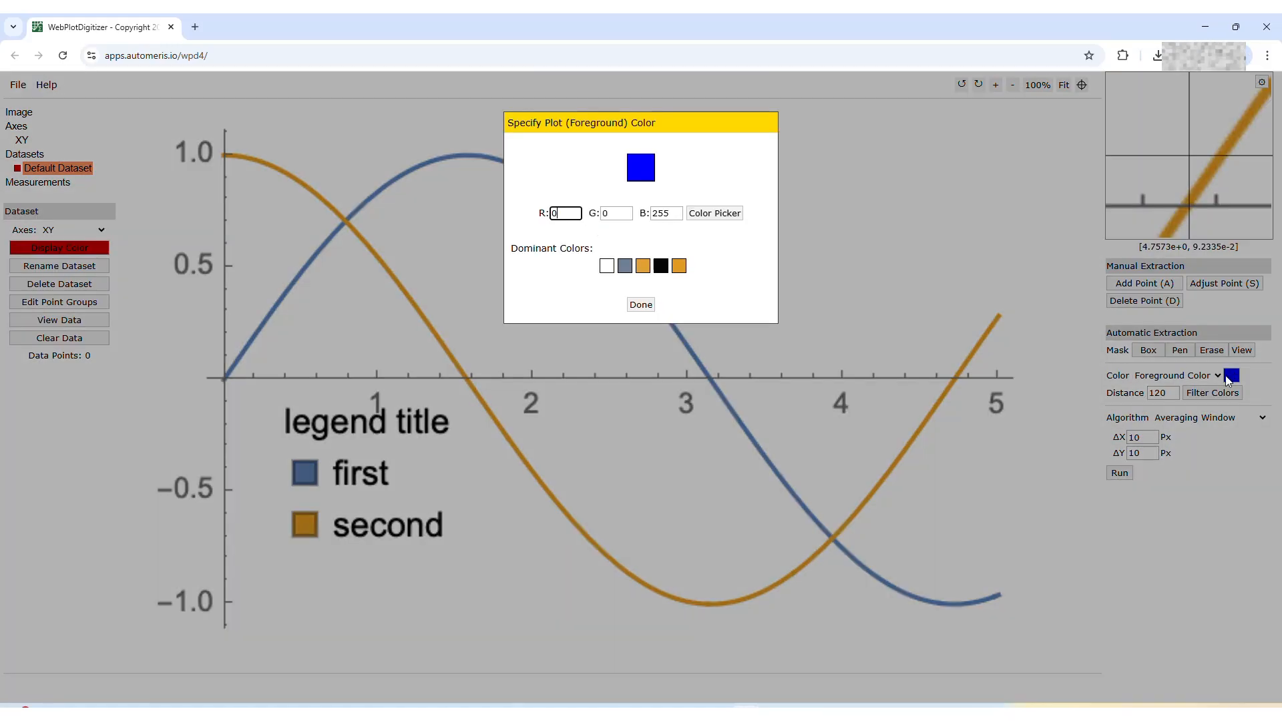
{"action": "left_click_drag", "start_coordinate": [691, 130], "coordinate": [842, 122]}
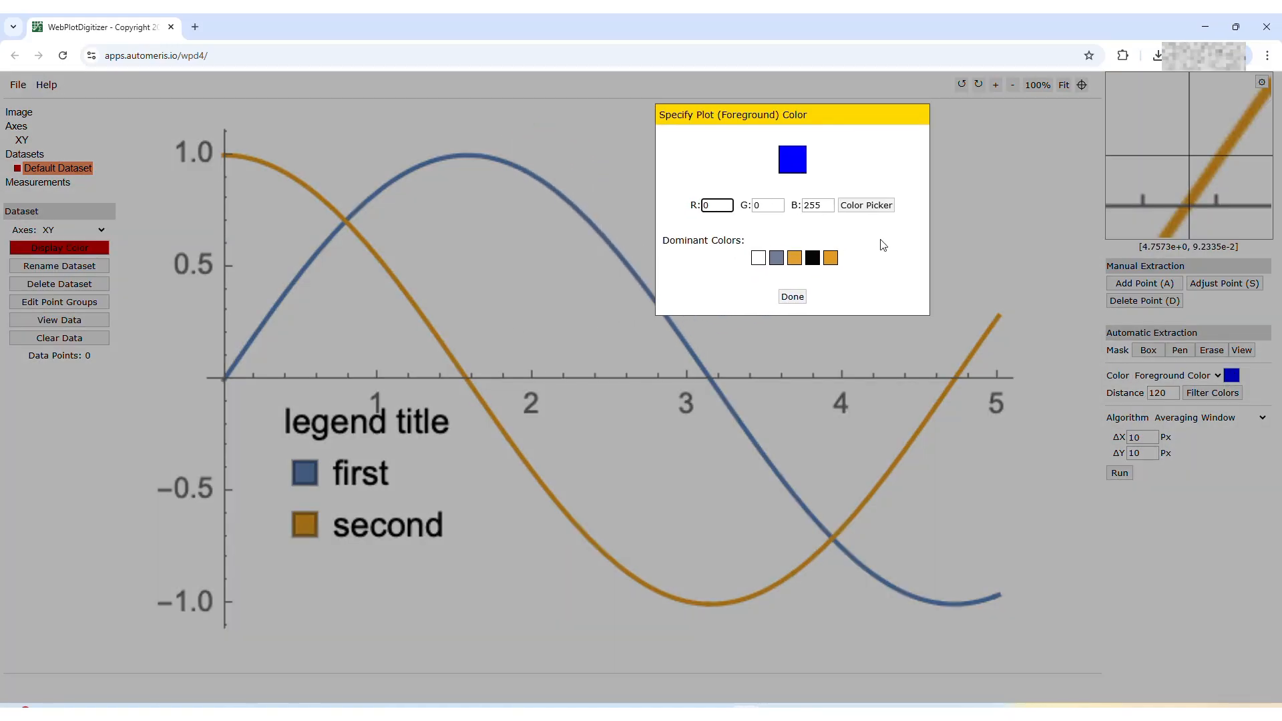
{"action": "left_click", "coordinate": [868, 209]}
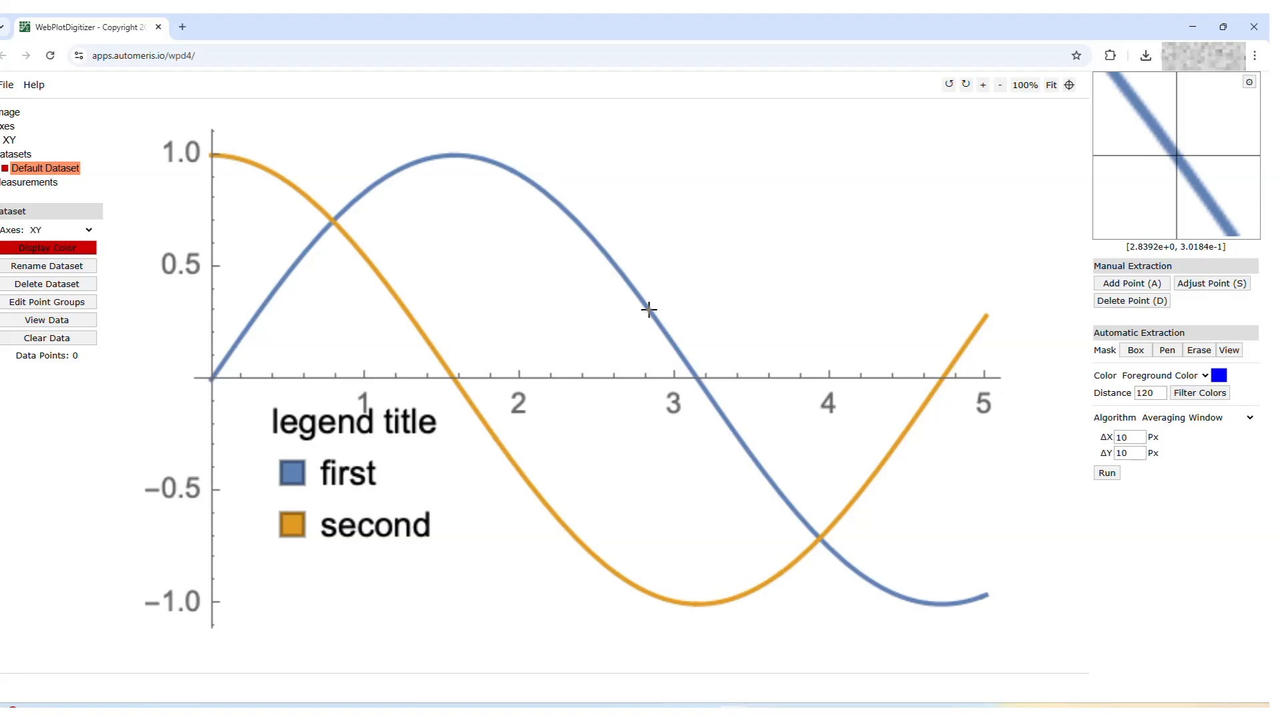
{"action": "left_click", "coordinate": [649, 309]}
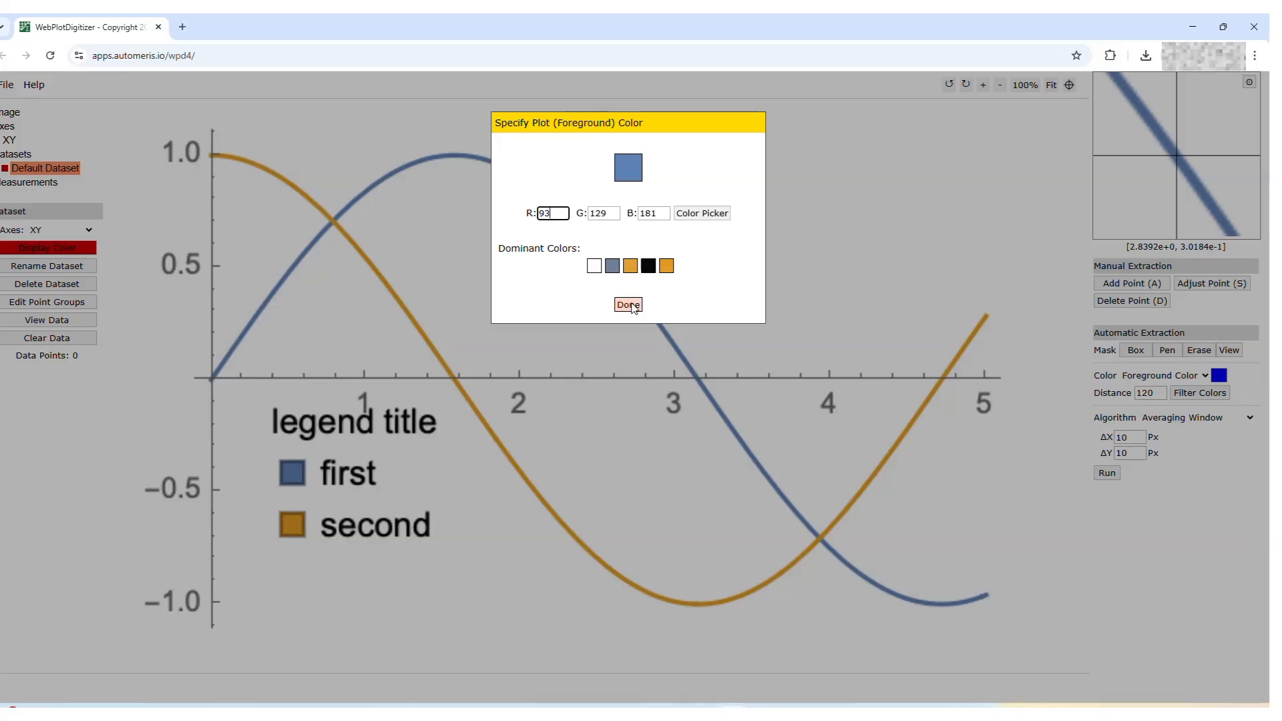
{"action": "left_click", "coordinate": [628, 305]}
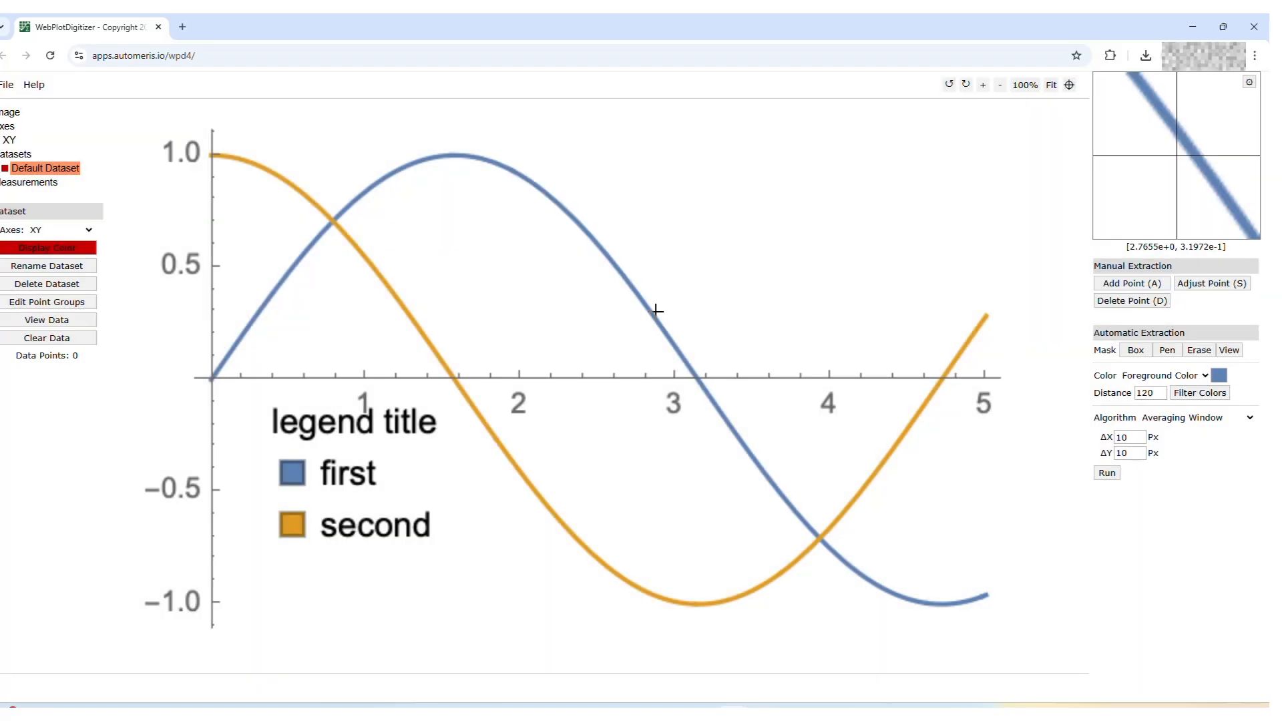
Mask the whole blue curve with the Pen and run the Averaging Window extraction with ΔX and ΔY at 10 px.
{"action": "left_click", "coordinate": [1173, 352]}
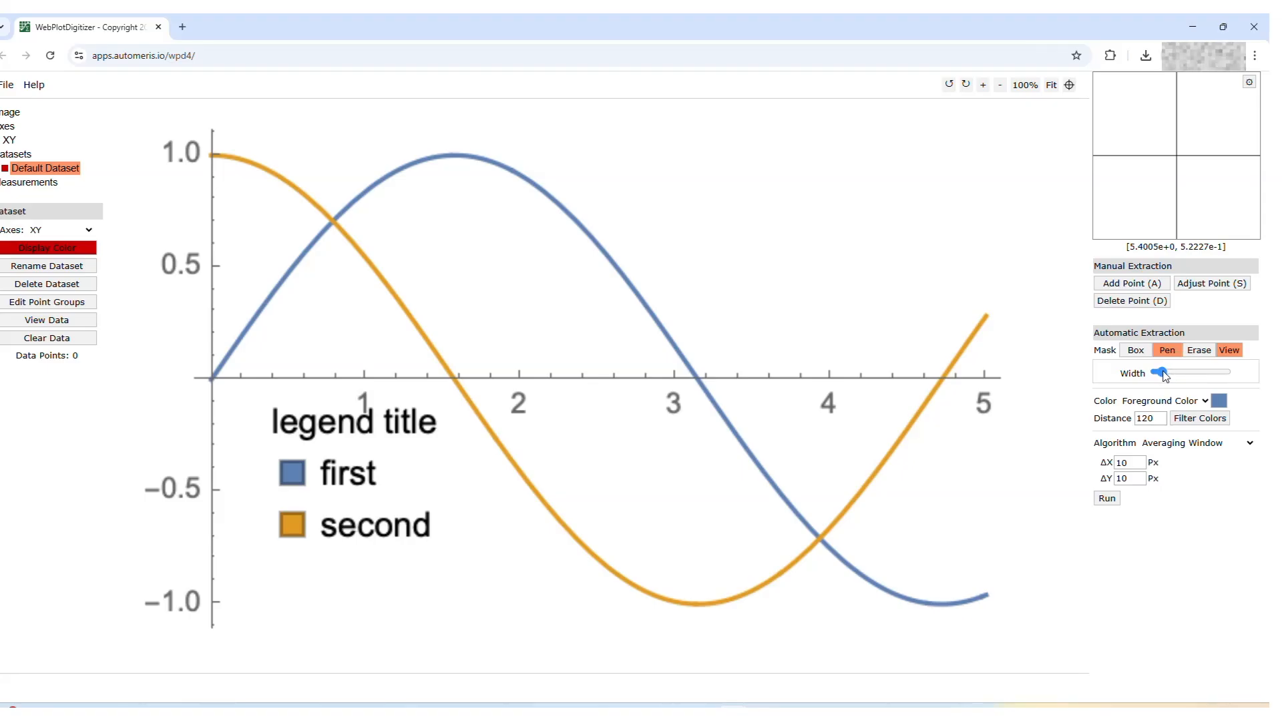
{"action": "mouse_move", "coordinate": [1165, 376]}
{"action": "left_mouse_down"}
{"action": "mouse_move", "coordinate": [1179, 377]}
{"action": "mouse_move", "coordinate": [1166, 380]}
{"action": "left_mouse_up"}
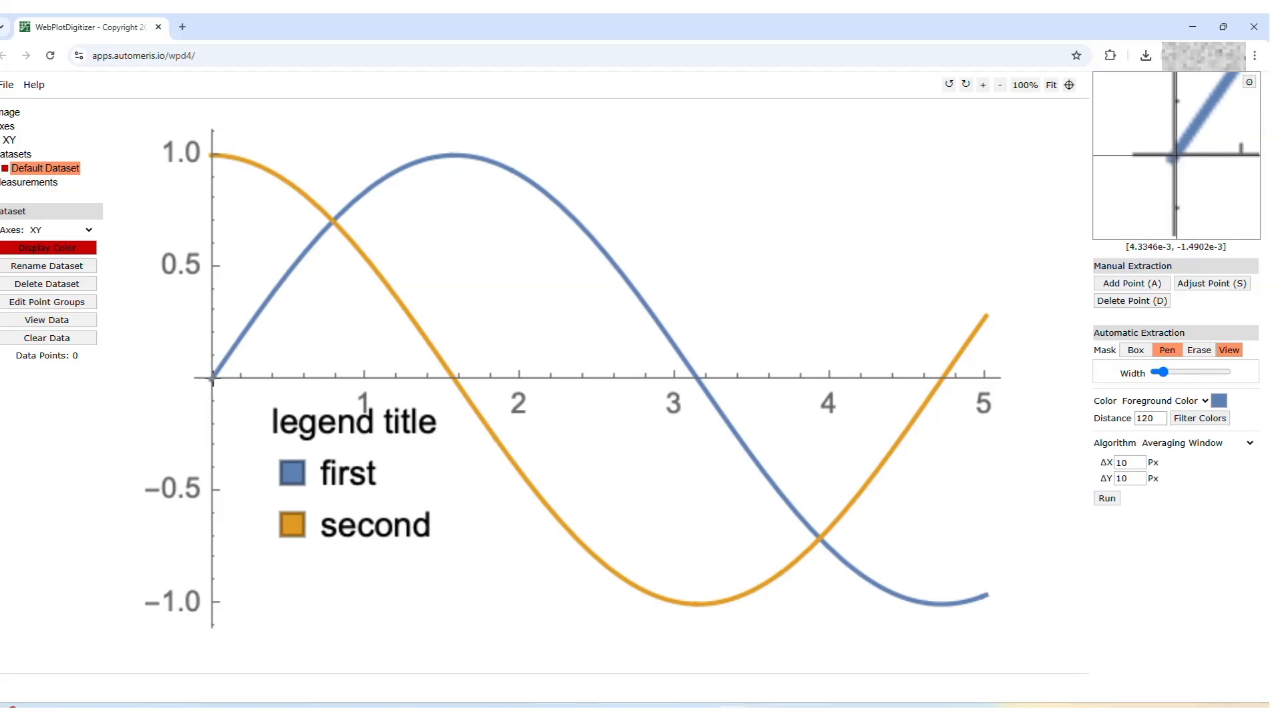
{"action": "left_click_drag", "start_coordinate": [211, 380], "coordinate": [280, 285]}
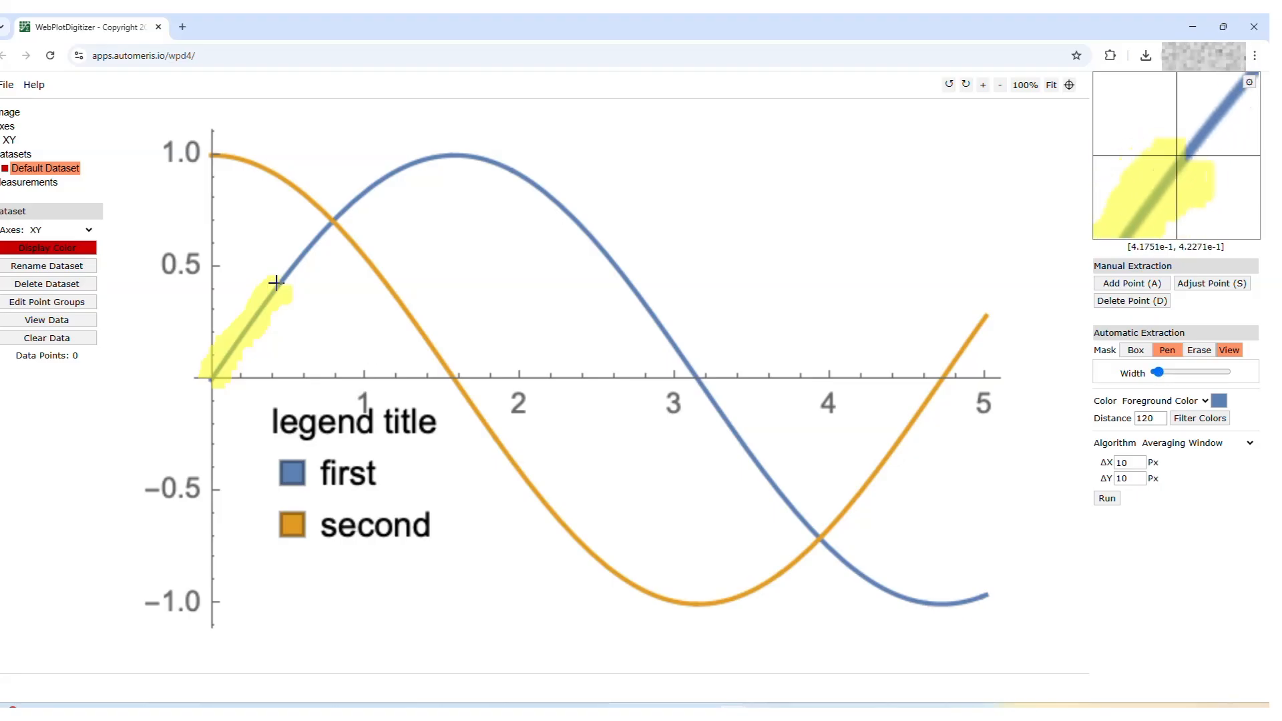
{"action": "left_click_drag", "start_coordinate": [276, 282], "coordinate": [347, 206]}
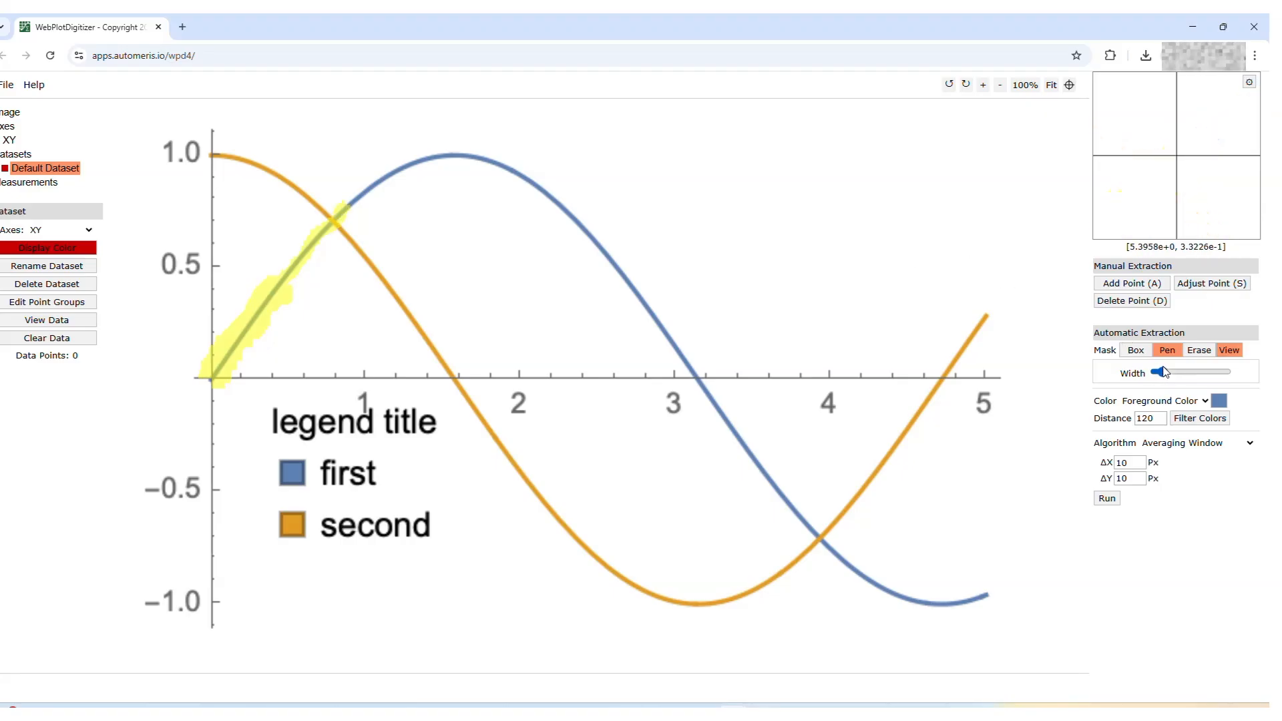
{"action": "mouse_move", "coordinate": [346, 206]}
{"action": "left_mouse_down"}
{"action": "mouse_move", "coordinate": [445, 152]}
{"action": "mouse_move", "coordinate": [505, 166]}
{"action": "mouse_move", "coordinate": [576, 219]}
{"action": "mouse_move", "coordinate": [661, 318]}
{"action": "mouse_move", "coordinate": [719, 422]}
{"action": "mouse_move", "coordinate": [810, 536]}
{"action": "mouse_move", "coordinate": [904, 594]}
{"action": "mouse_move", "coordinate": [998, 596]}
{"action": "left_mouse_up"}
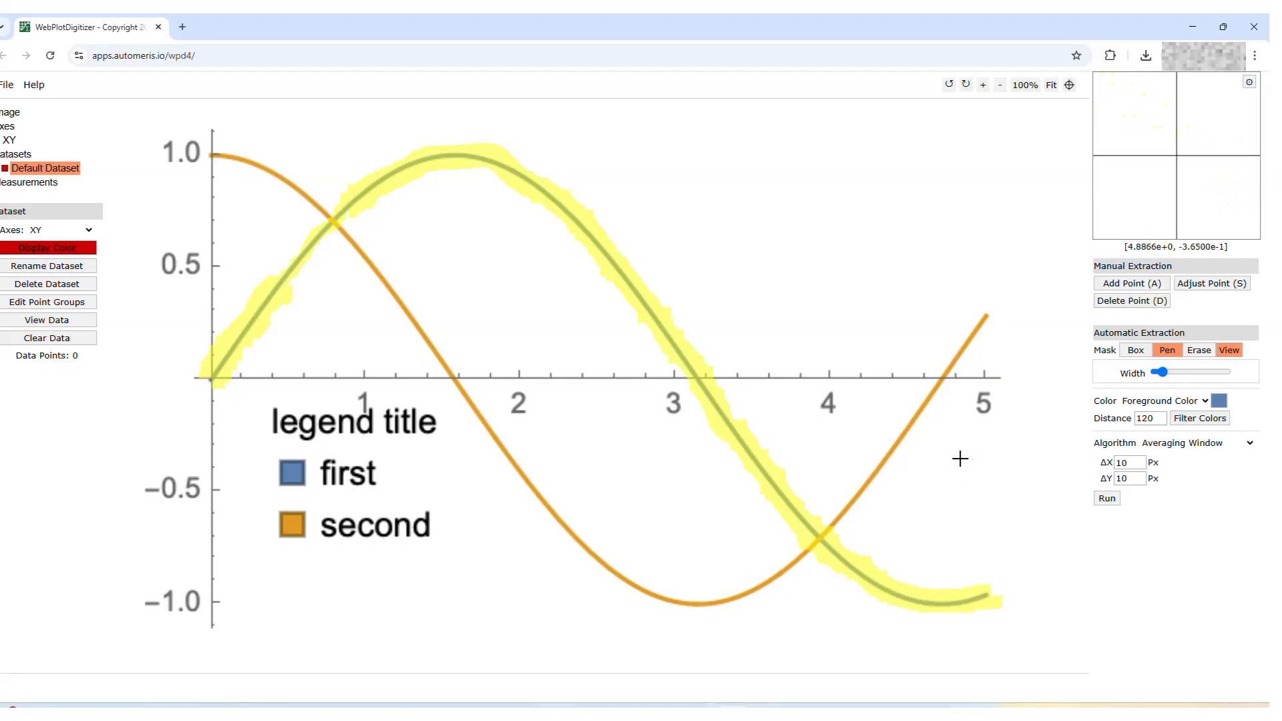
{"action": "left_click", "coordinate": [1107, 499]}
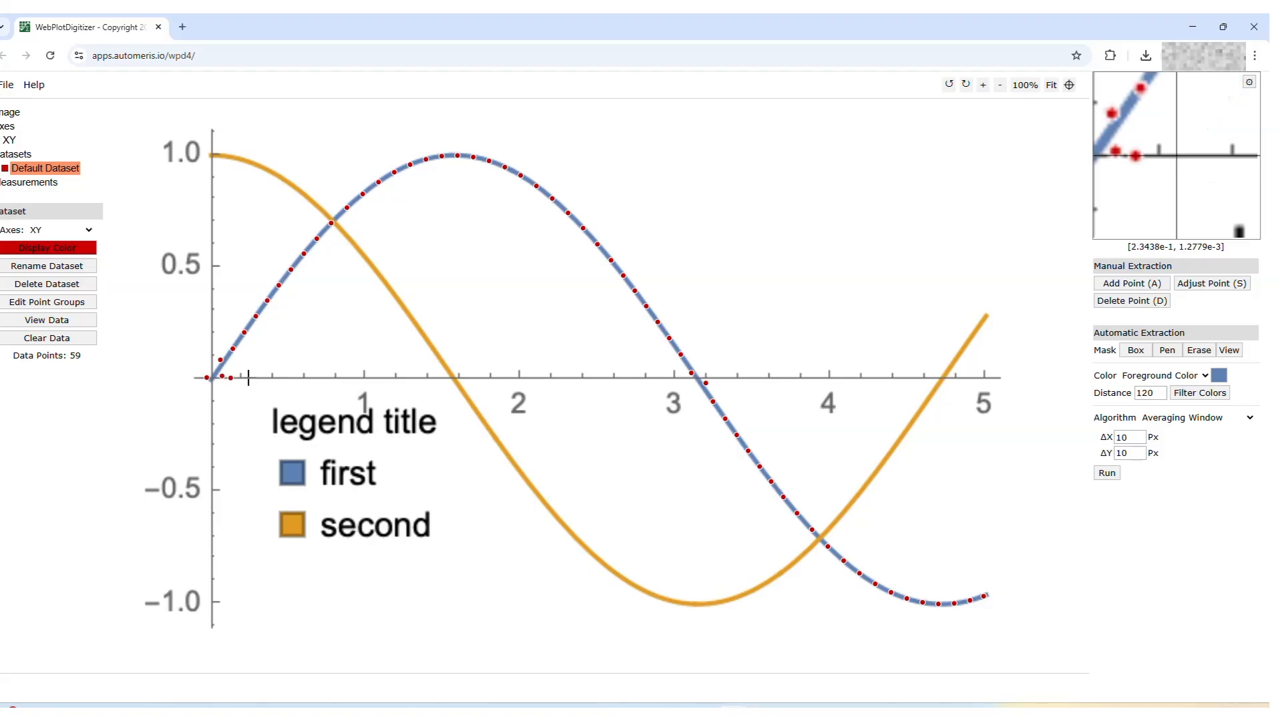
Adjust the stray data point on the x-axis just right of the origin, nudging it up and left onto the blue curve.
{"action": "left_click", "coordinate": [1219, 284]}
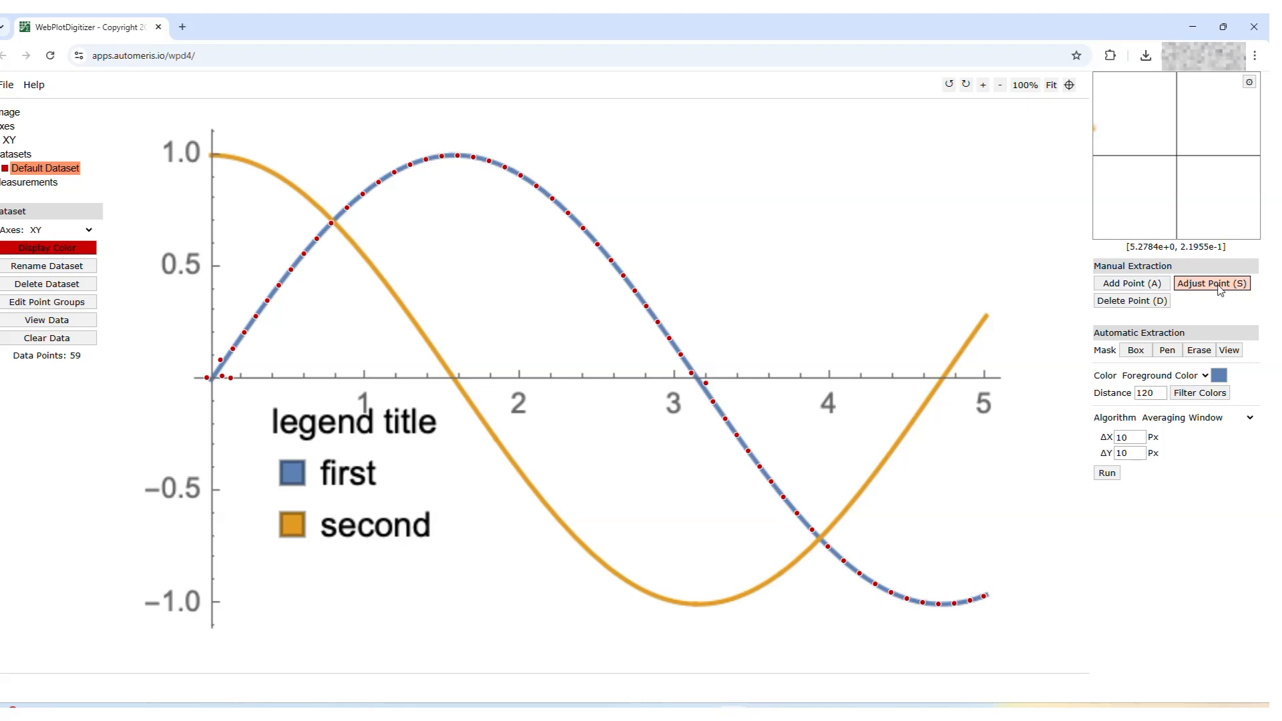
{"action": "left_click", "coordinate": [1218, 287]}
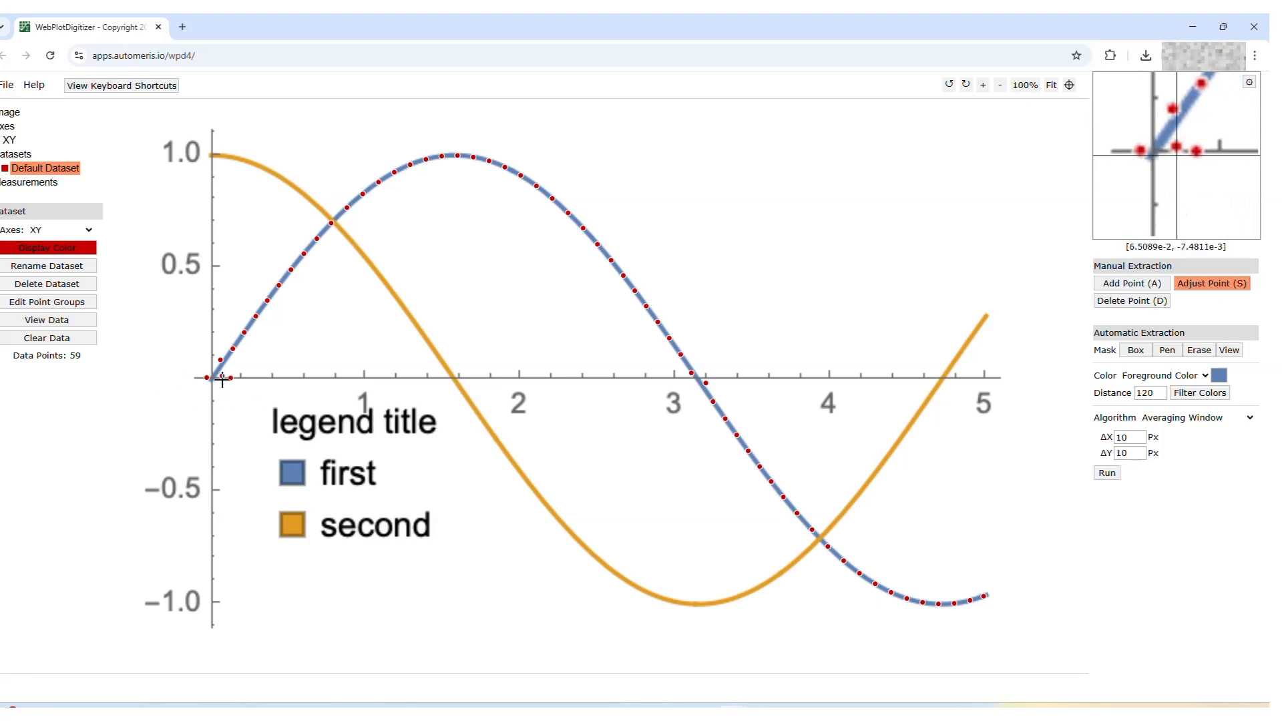
{"action": "left_click", "coordinate": [222, 378]}
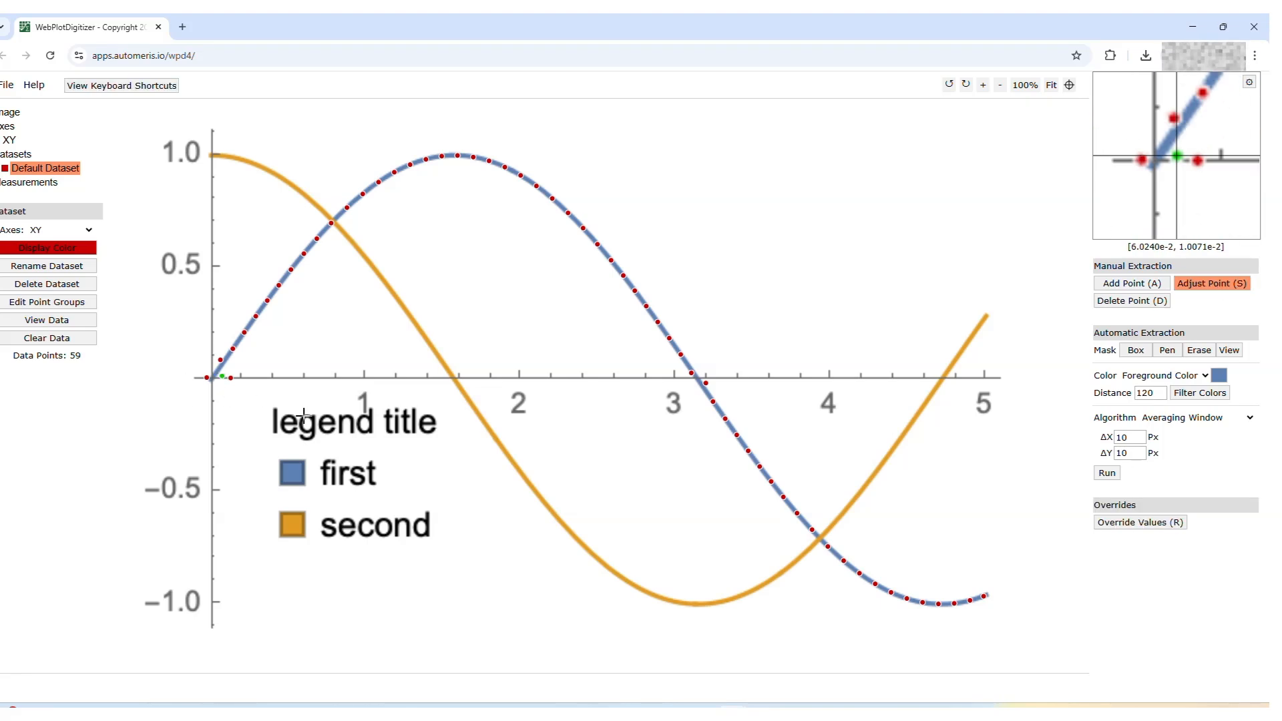
{"action": "key", "text": "Left"}
{"action": "key", "text": "Left"}
{"action": "key", "text": "Left"}
{"action": "key", "text": "Left"}
{"action": "key", "text": "Left"}
{"action": "key", "text": "Left"}
{"action": "key", "text": "Left"}
{"action": "key", "text": "Up"}
{"action": "key", "text": "Up"}
{"action": "key", "text": "Up"}
{"action": "key", "text": "Up"}
{"action": "key", "text": "Up"}
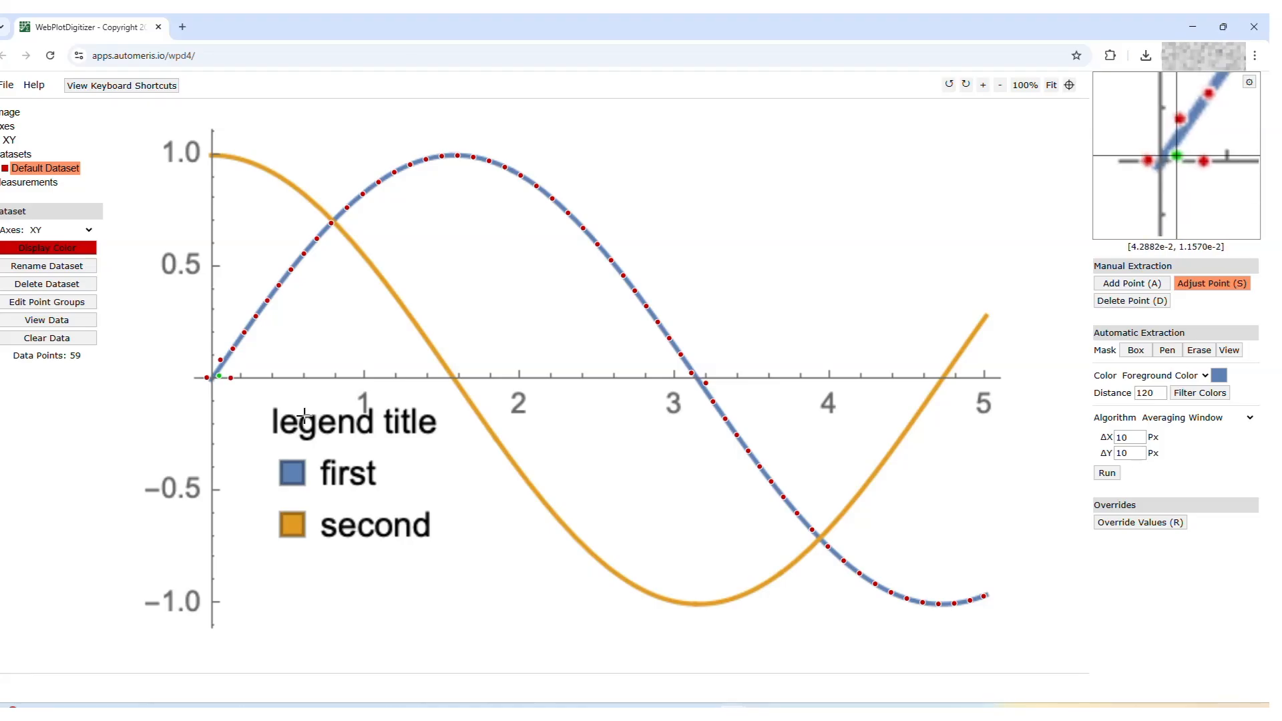
{"action": "key", "text": "Up"}
{"action": "key", "text": "Up"}
{"action": "key", "text": "Up"}
{"action": "key", "text": "Left"}
{"action": "key", "text": "Left"}
{"action": "key", "text": "Left"}
{"action": "key", "text": "Left"}
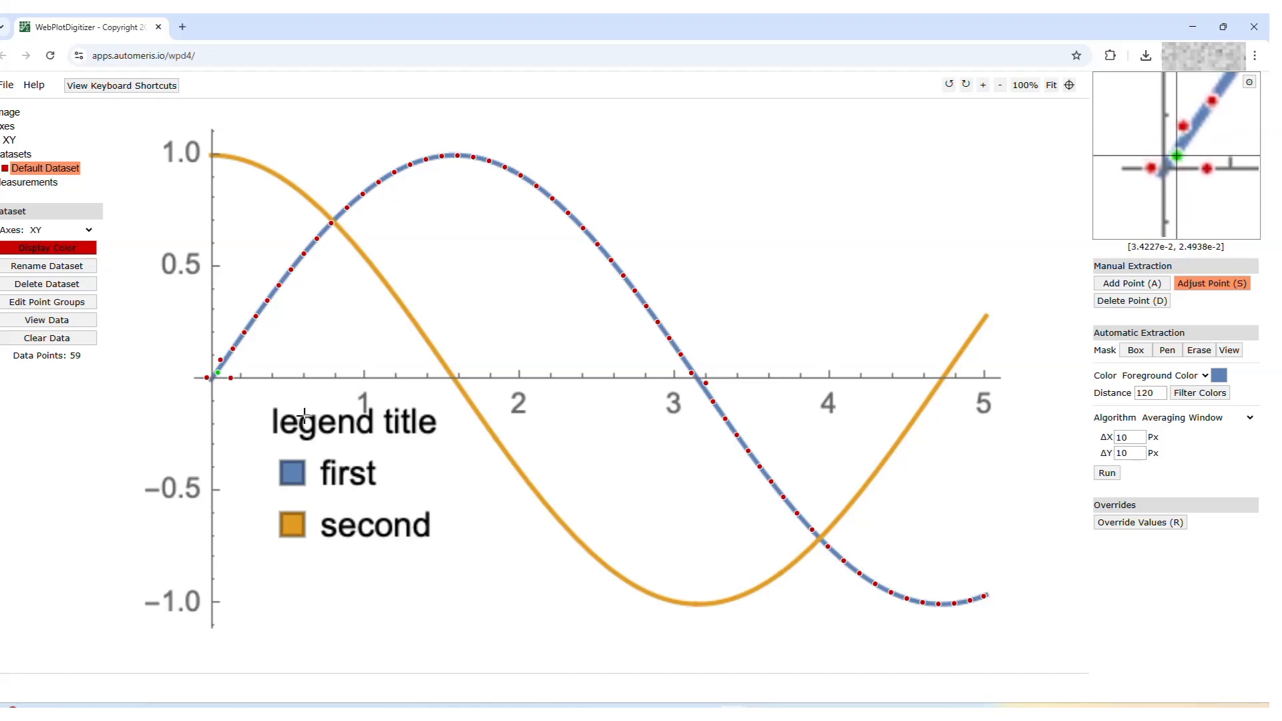
Nudge the data point slightly above the start of the blue curve to the right until it lies on the curve.
{"action": "left_click", "coordinate": [222, 360]}
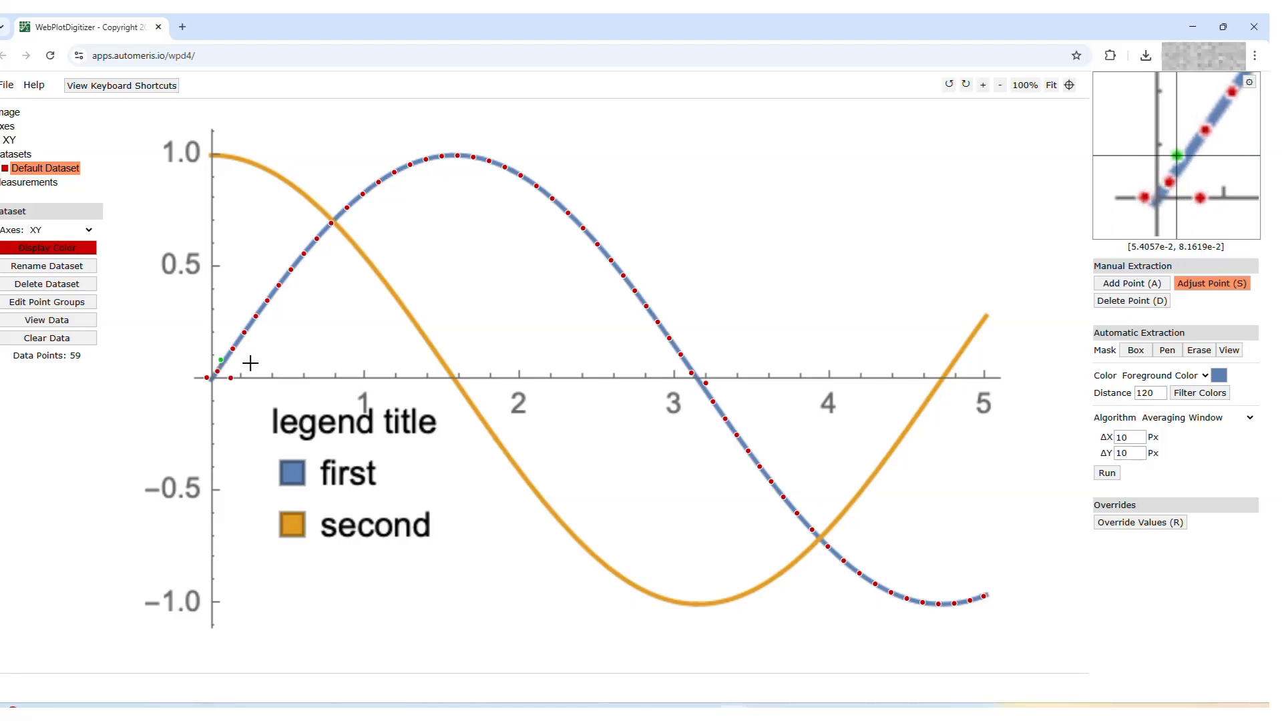
{"action": "key", "text": "Right"}
{"action": "key", "text": "Right"}
{"action": "key", "text": "Right"}
{"action": "key", "text": "Right"}
{"action": "key", "text": "Right"}
{"action": "key", "text": "Right"}
{"action": "key", "text": "Right"}
{"action": "key", "text": "Right"}
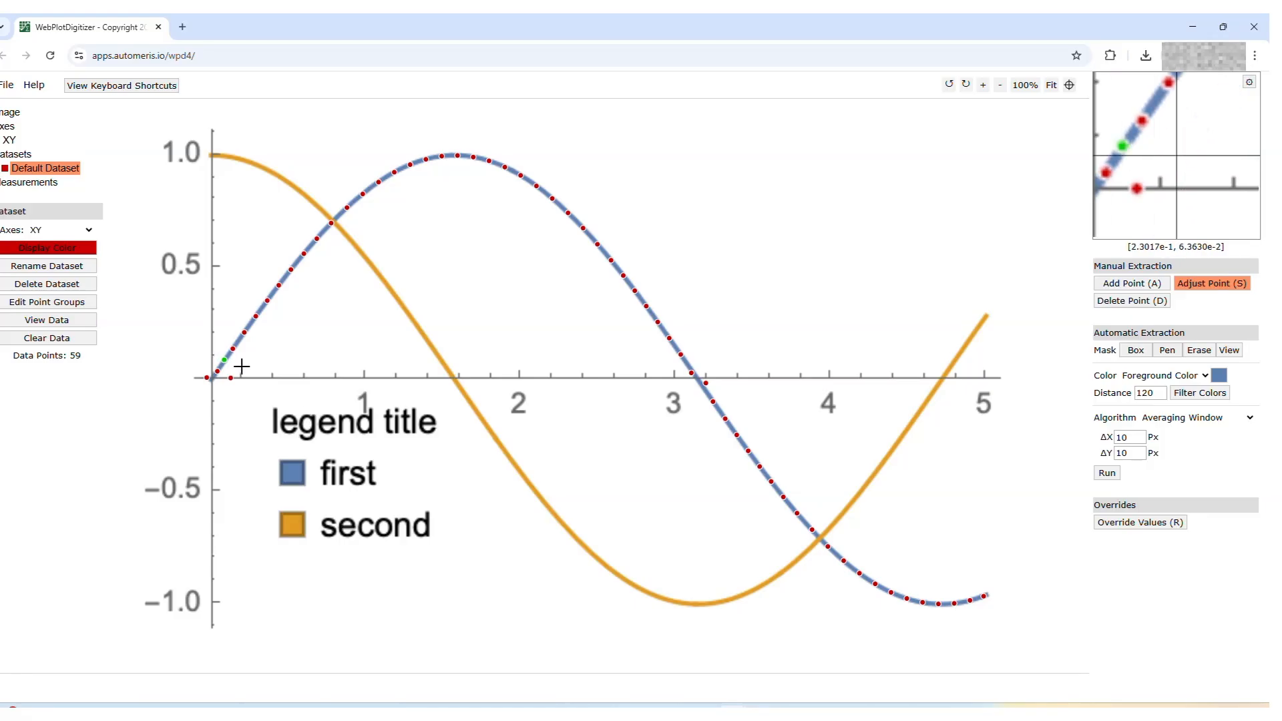
Shift the stray data point left of the origin onto the origin, and delete the remaining stray point on the x-axis just right of it.
{"action": "left_click", "coordinate": [203, 379]}
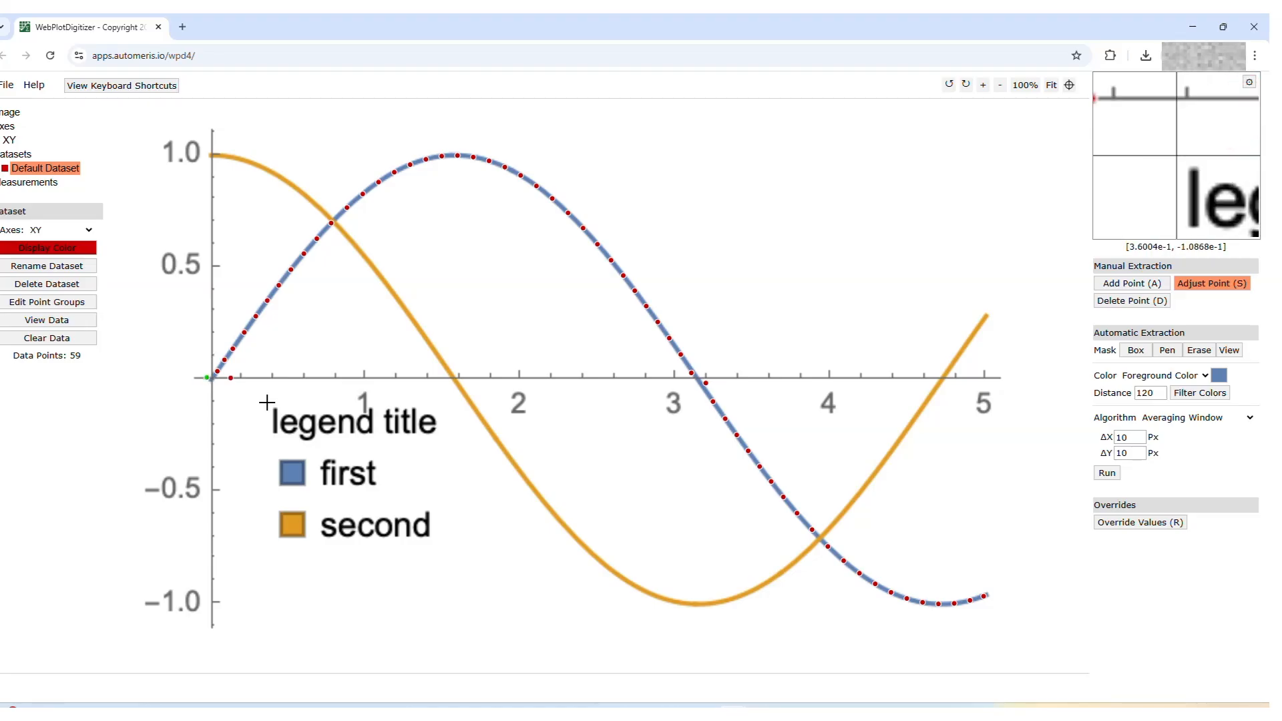
{"action": "key", "text": "Right"}
{"action": "key", "text": "Right"}
{"action": "key", "text": "Right"}
{"action": "key", "text": "Right"}
{"action": "key", "text": "Right"}
{"action": "key", "text": "Right"}
{"action": "key", "text": "Right"}
{"action": "key", "text": "Right"}
{"action": "key", "text": "Right"}
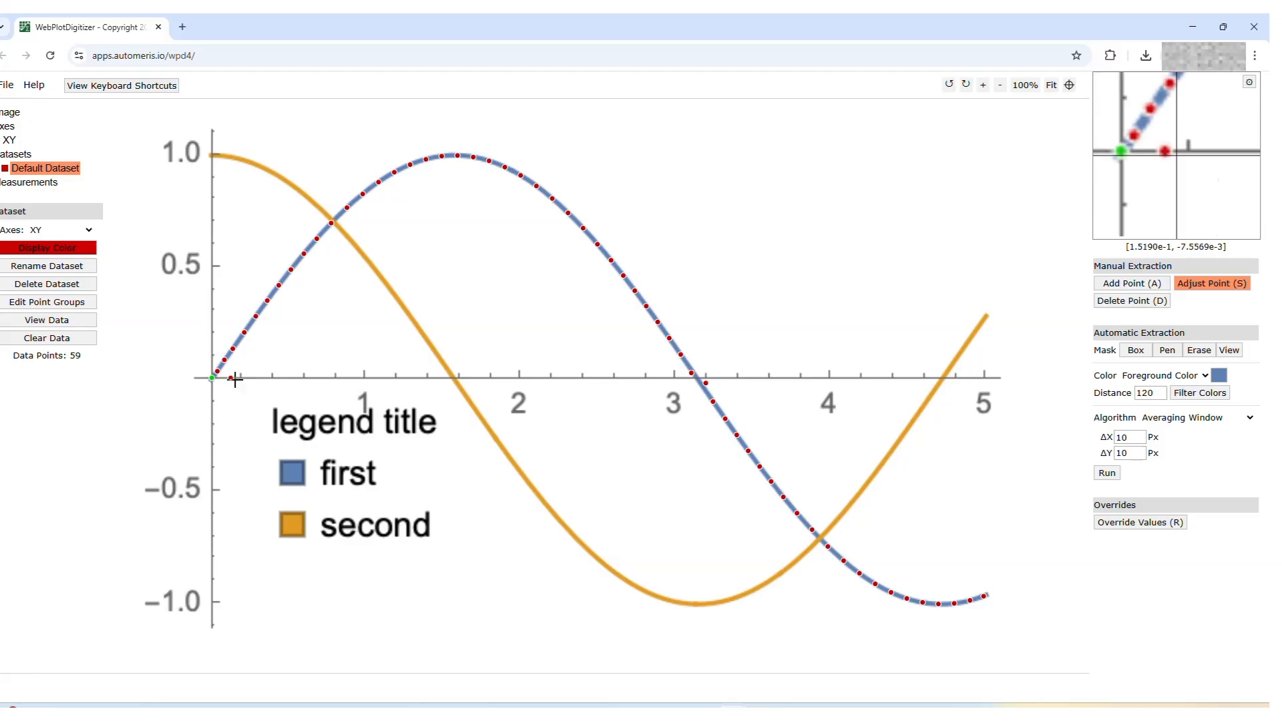
{"action": "left_click", "coordinate": [1166, 302]}
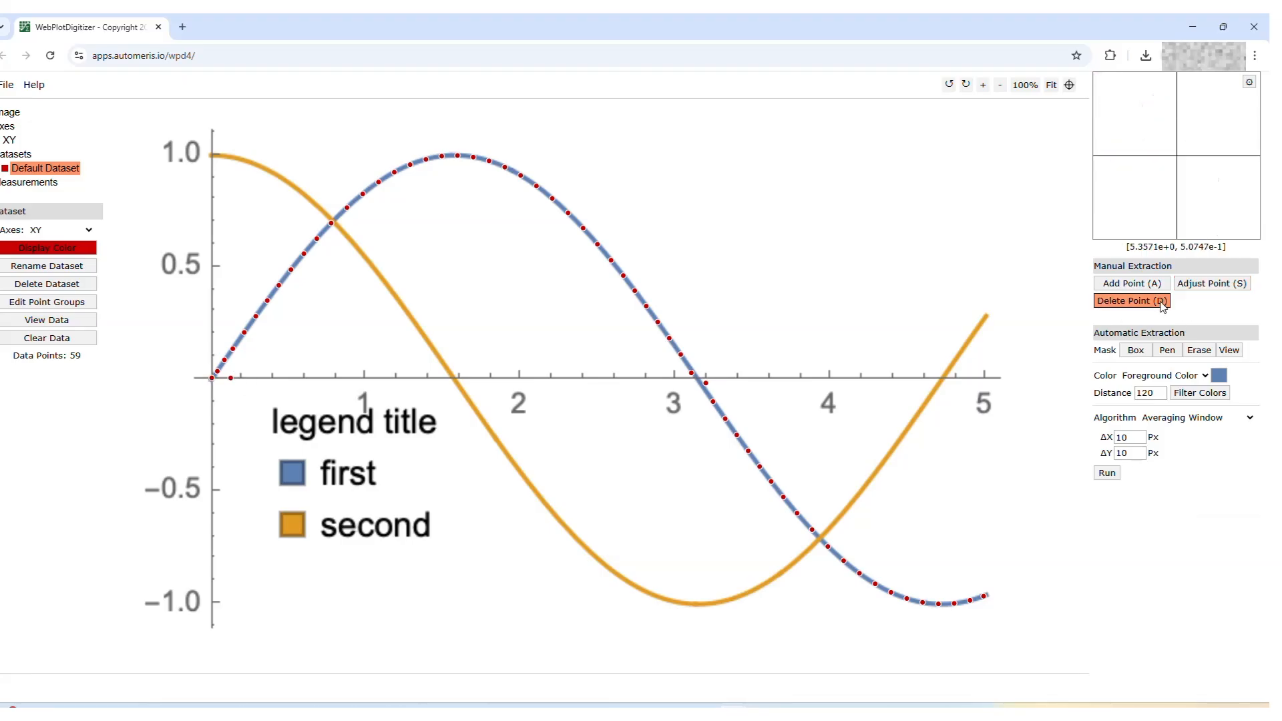
{"action": "left_click", "coordinate": [231, 378]}
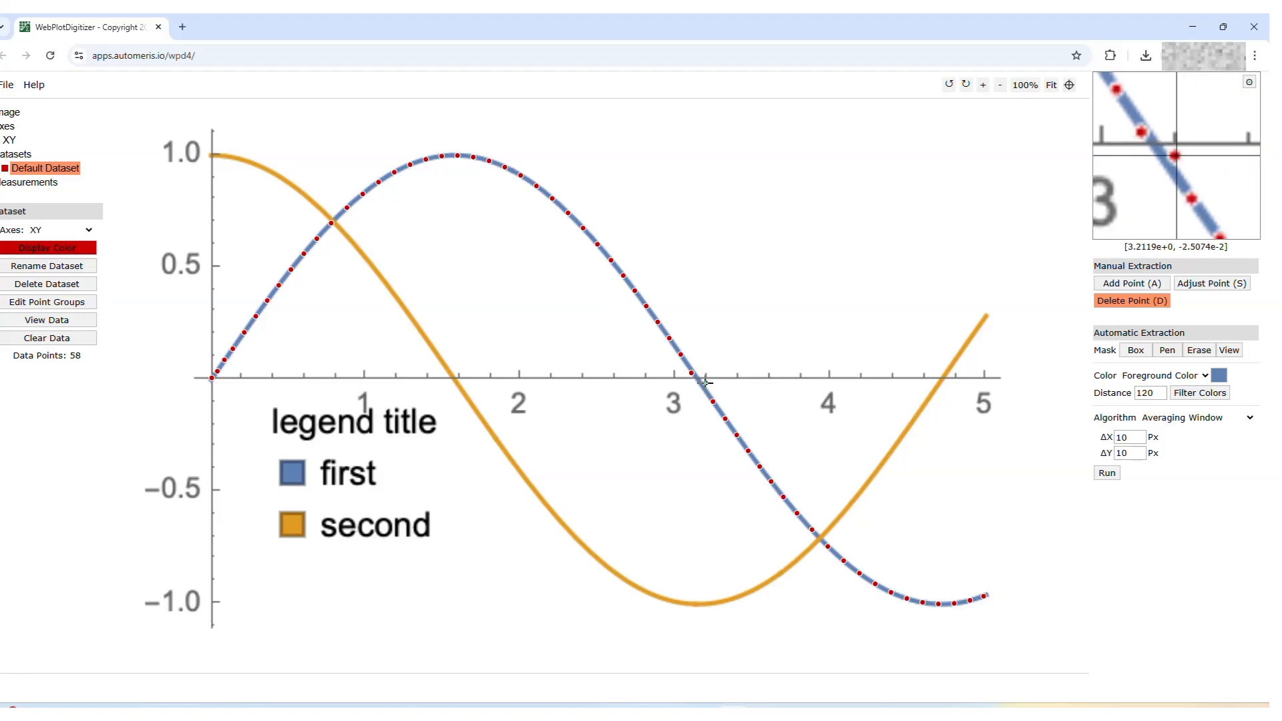
Adjust the off-curve data point just below the x-axis near x = 3.2, nudging it left and down onto the blue curve.
{"action": "key", "text": "s"}
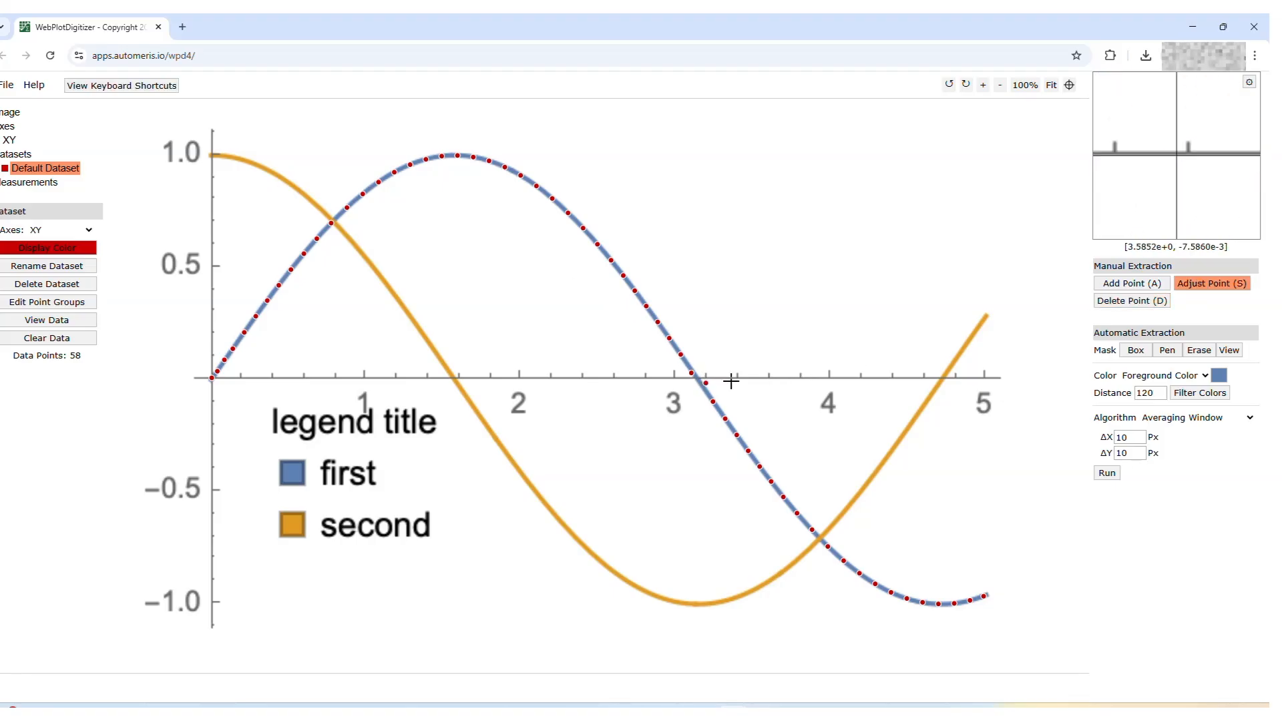
{"action": "left_click", "coordinate": [707, 383]}
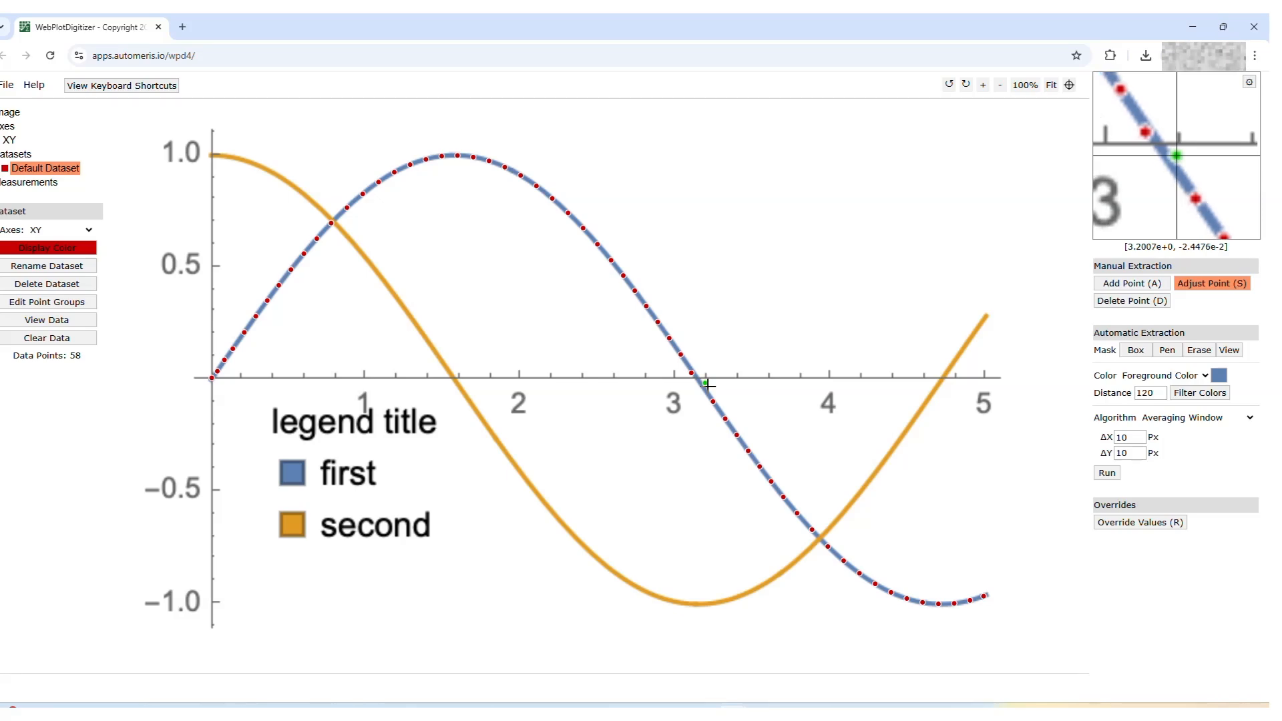
{"action": "key", "text": "Left"}
{"action": "key", "text": "Left"}
{"action": "key", "text": "Down"}
{"action": "key", "text": "Down"}
{"action": "key", "text": "Down"}
{"action": "key", "text": "Down"}
{"action": "key", "text": "Left"}
{"action": "key", "text": "Left"}
{"action": "key", "text": "Left"}
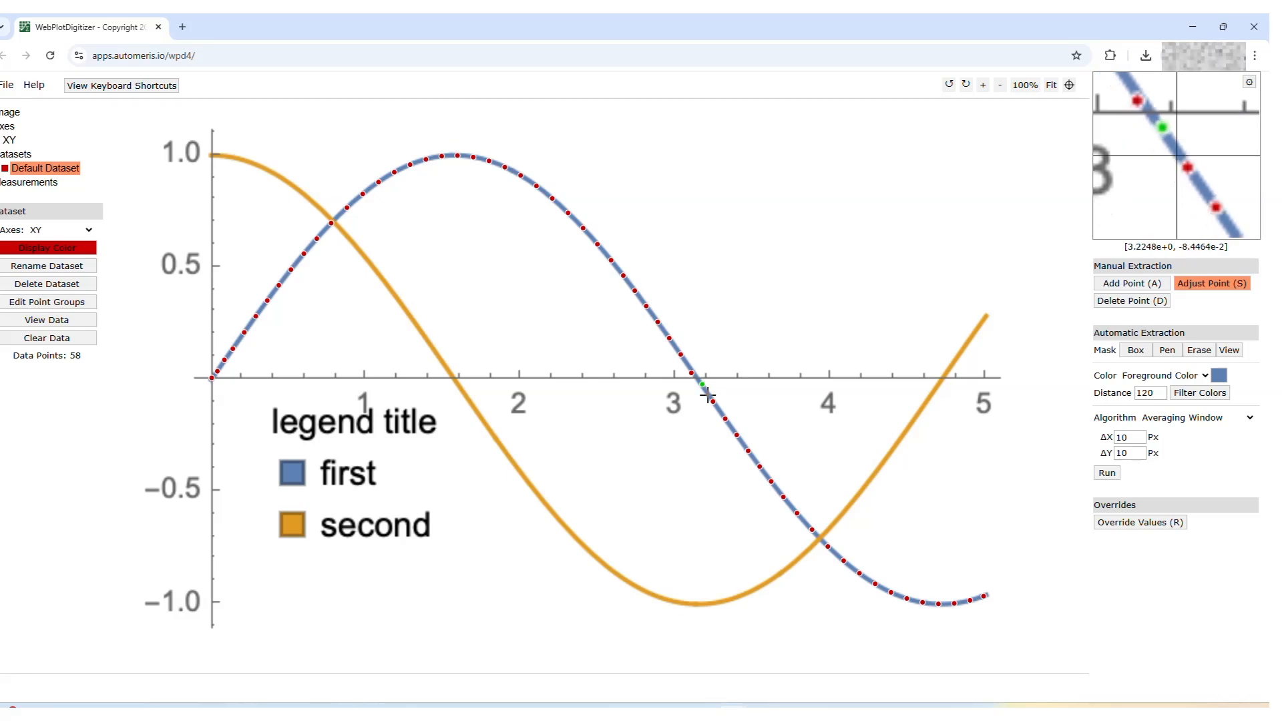
View the acquired data of the Default Dataset and copy all X, Y values to the clipboard.
{"action": "left_click", "coordinate": [47, 320]}
{"action": "scroll", "coordinate": [556, 250], "scroll_direction": "down", "scroll_amount": 6}
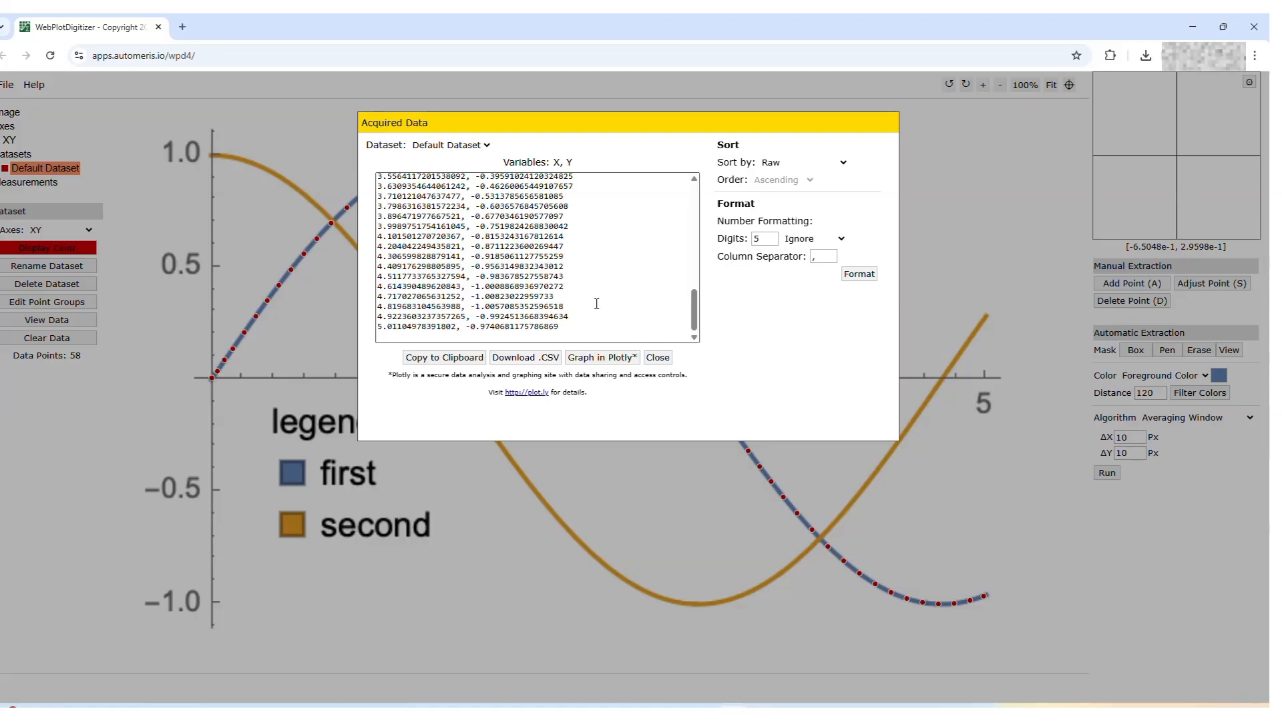
{"action": "scroll", "coordinate": [596, 304], "scroll_direction": "up", "scroll_amount": 10}
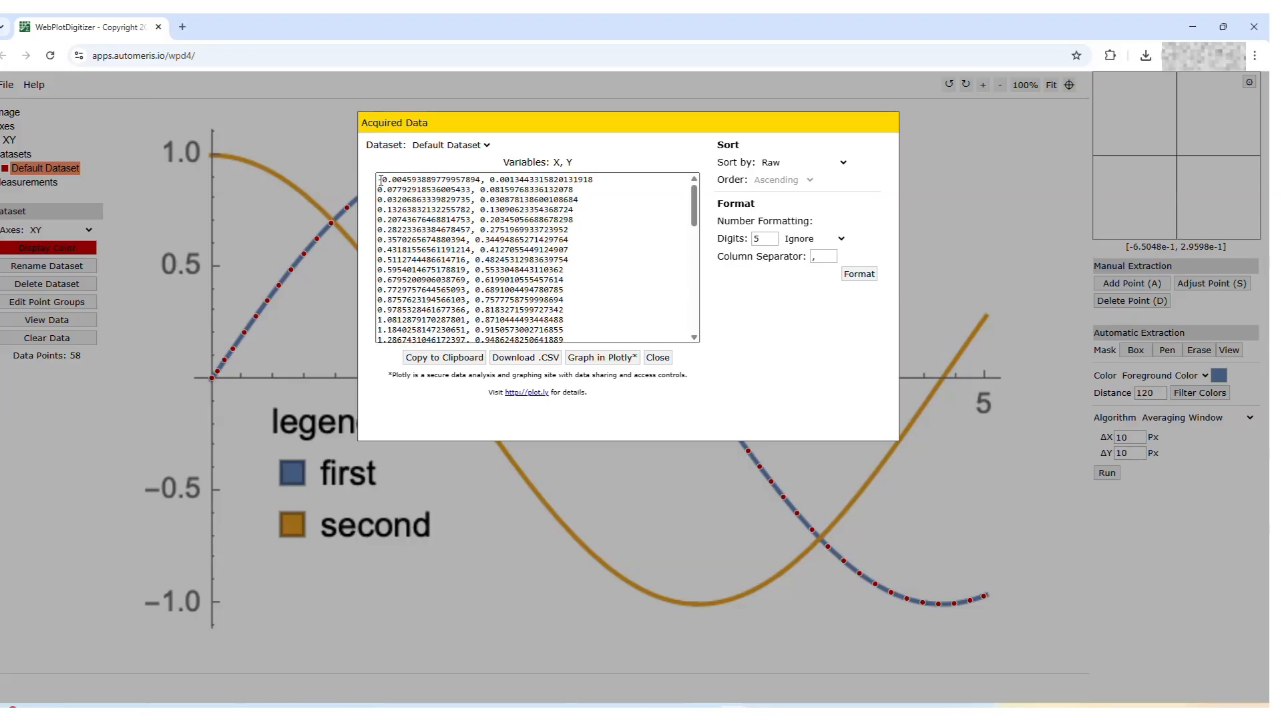
{"action": "left_click_drag", "start_coordinate": [381, 179], "coordinate": [574, 209]}
{"action": "left_click", "coordinate": [614, 231]}
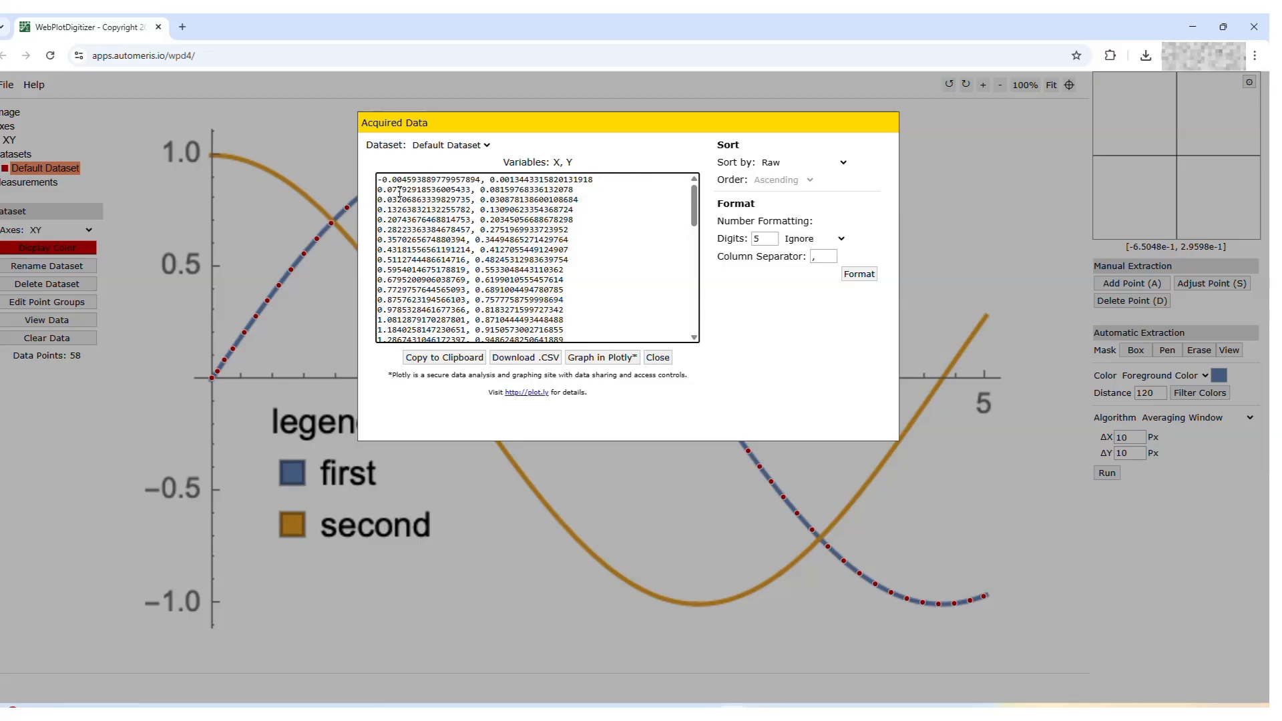
{"action": "left_click_drag", "start_coordinate": [378, 179], "coordinate": [629, 386]}
{"action": "left_click", "coordinate": [444, 359]}
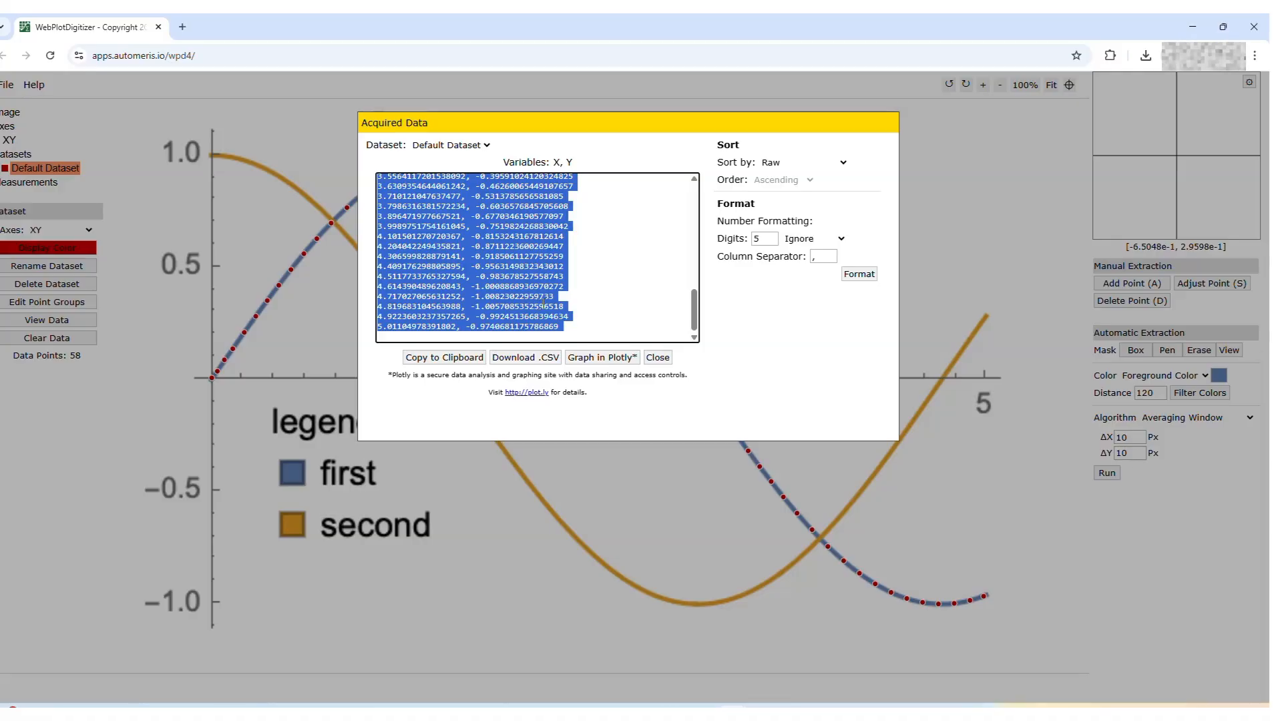
Switch to Excel and paste the copied data at cell B2 of the WebPlotDigitizer sheet.
{"action": "left_click", "coordinate": [762, 707]}
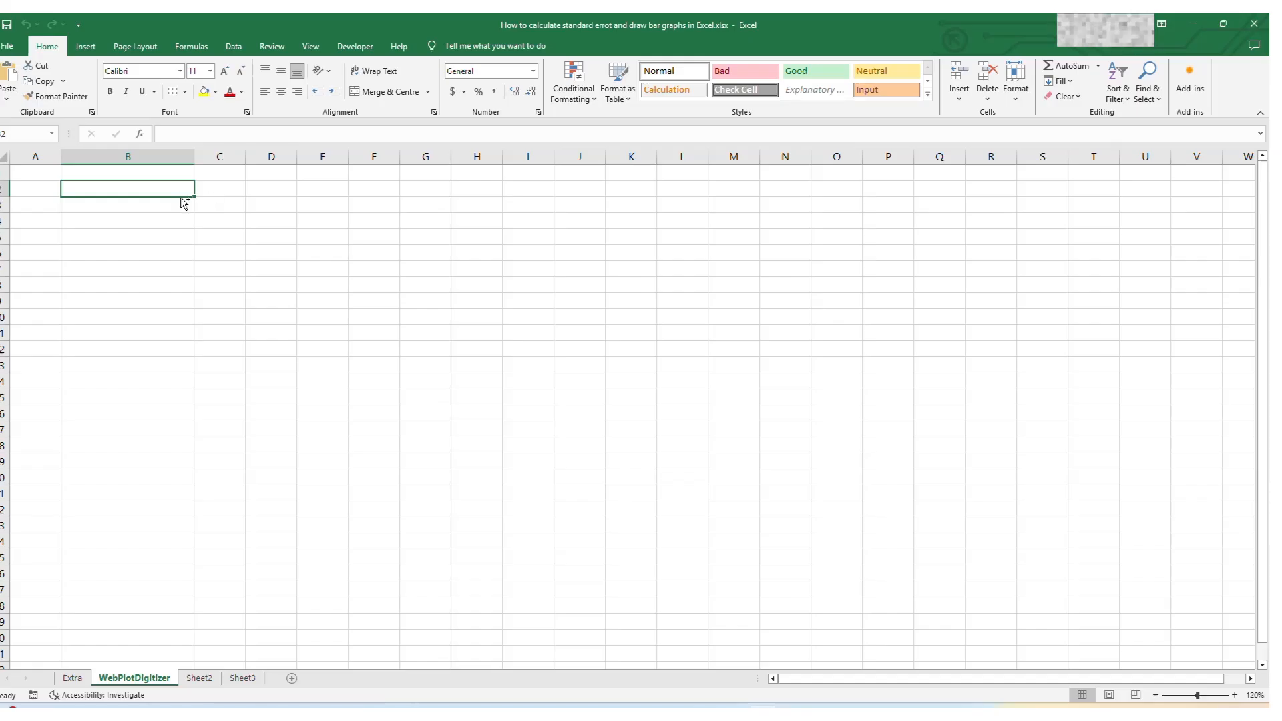
{"action": "key", "text": "ctrl+v"}
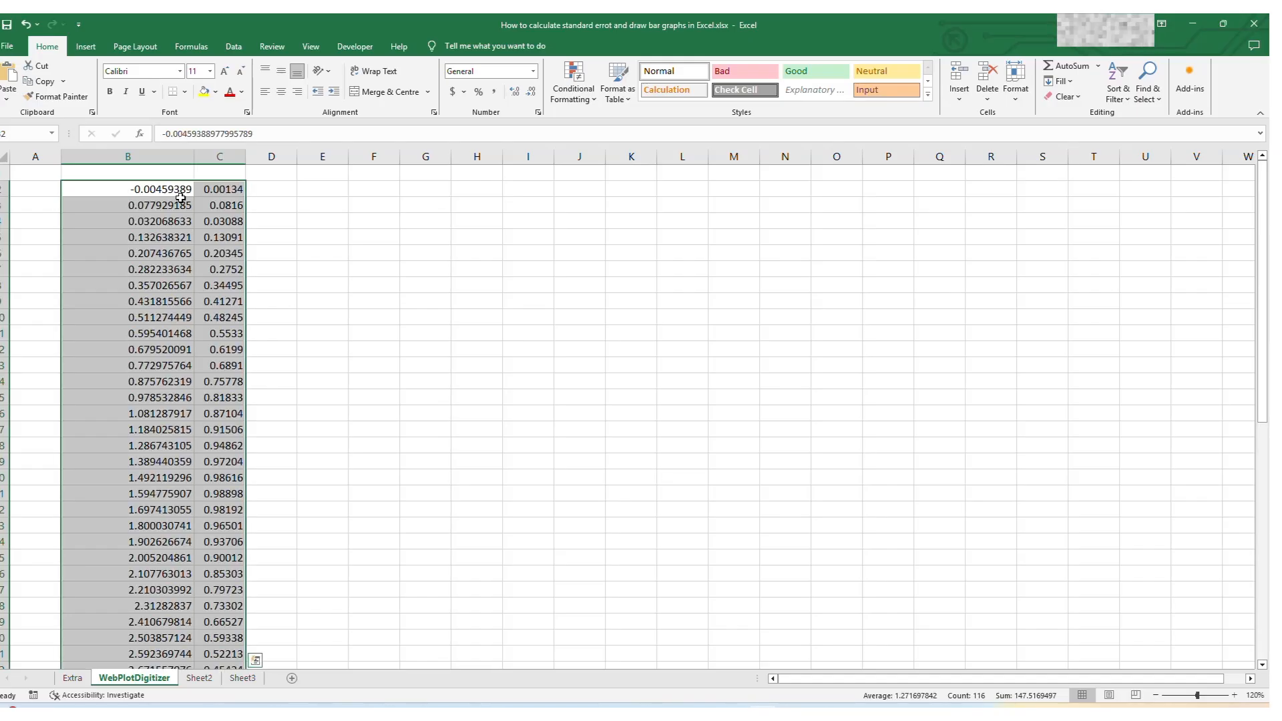
{"action": "scroll", "coordinate": [349, 537], "scroll_direction": "down", "scroll_amount": 1}
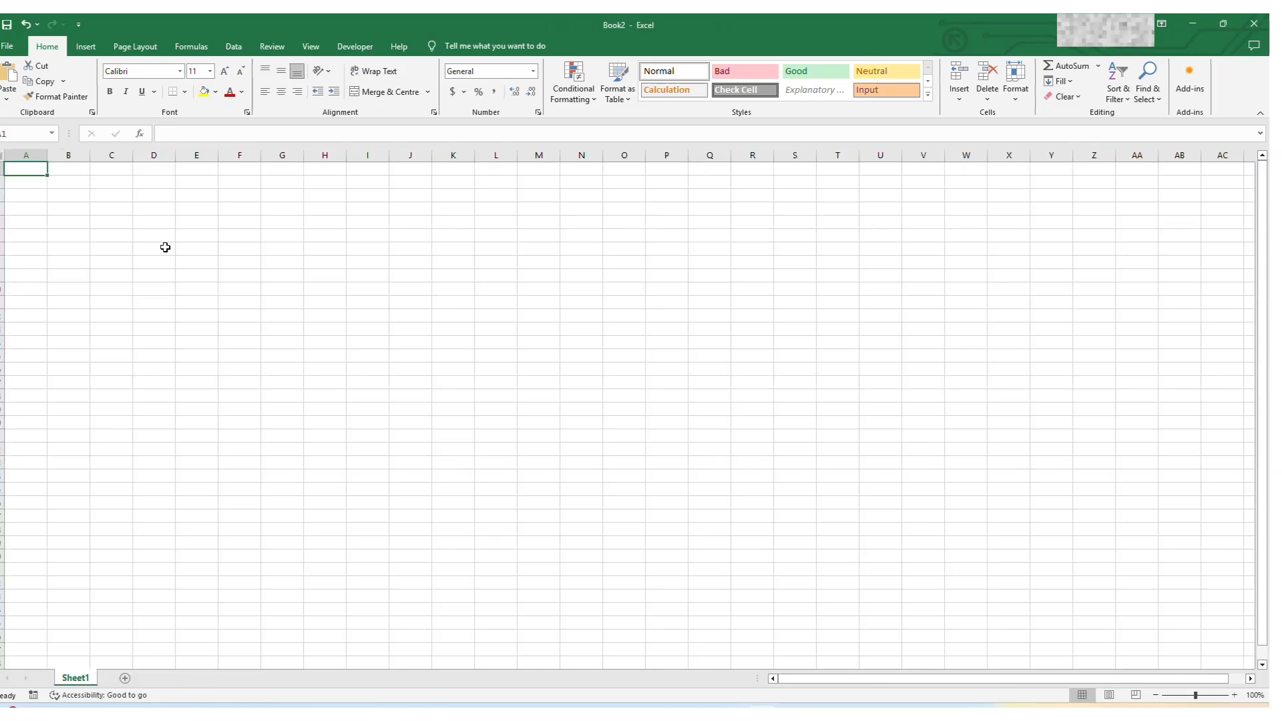
Paste the copied data at cell B3 of the blank workbook Book1 and look through the pasted rows.
{"action": "left_click", "coordinate": [81, 184]}
{"action": "key", "text": "Down"}
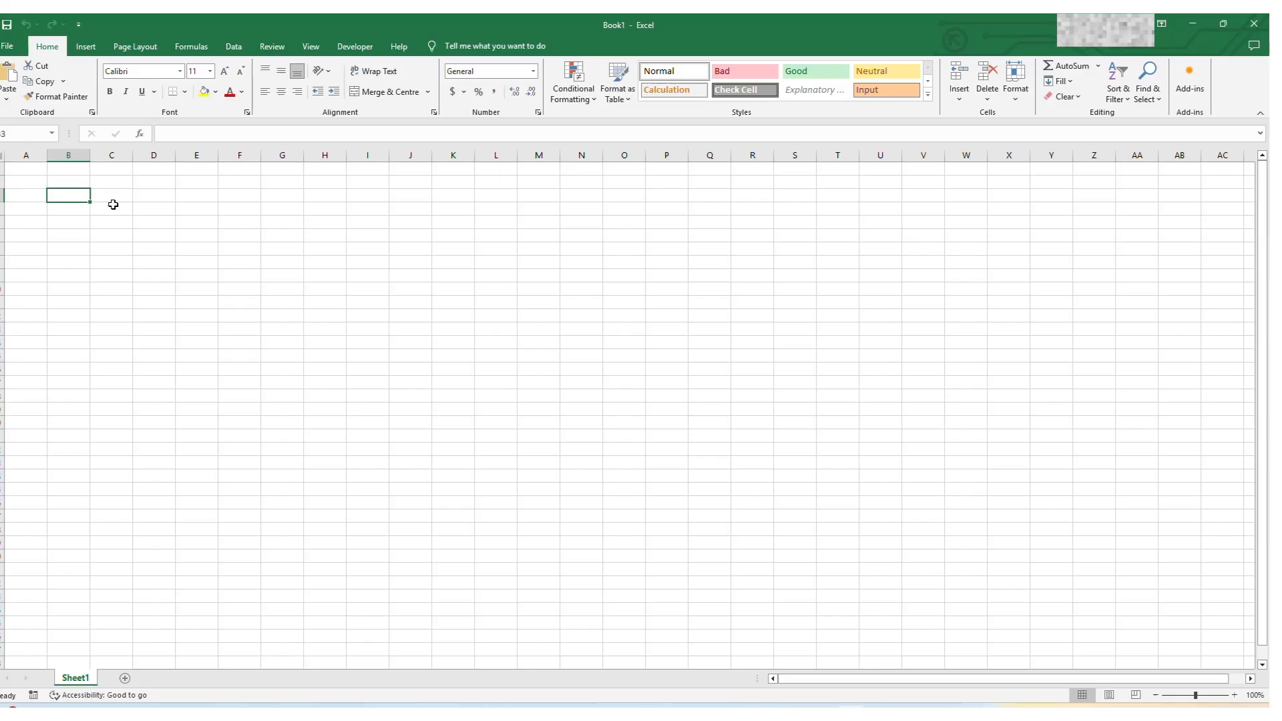
{"action": "key", "text": "ctrl+v"}
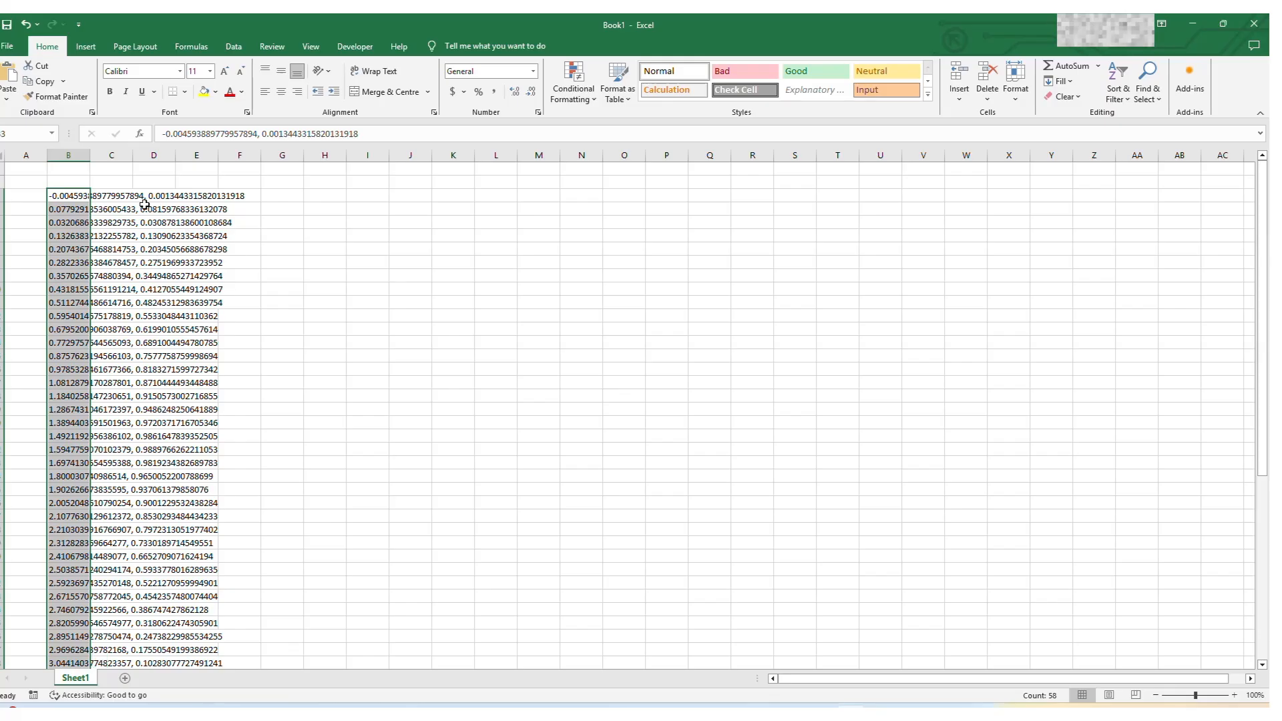
{"action": "scroll", "coordinate": [147, 202], "scroll_direction": "down", "scroll_amount": 2}
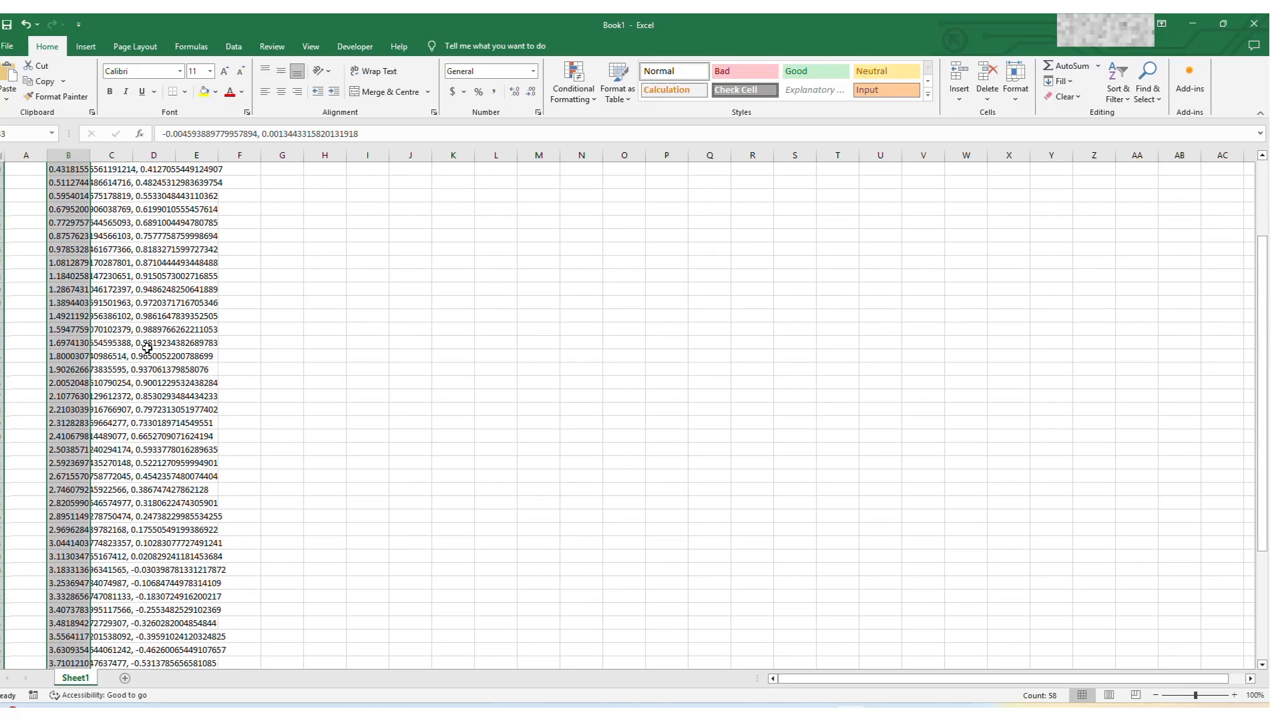
{"action": "scroll", "coordinate": [153, 200], "scroll_direction": "up", "scroll_amount": 2}
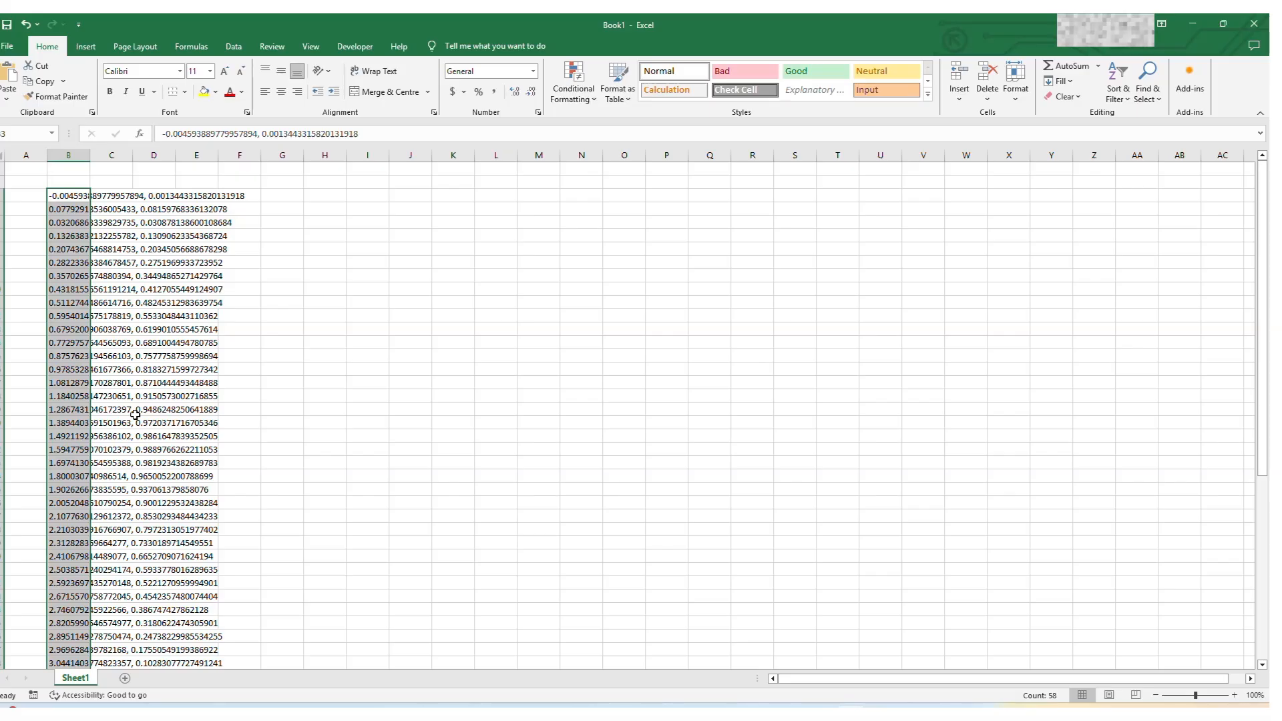
Split the pasted X, Y values in column B into separate columns with Text to Columns, delimited by comma, with destination $B$3.
{"action": "left_click", "coordinate": [234, 47]}
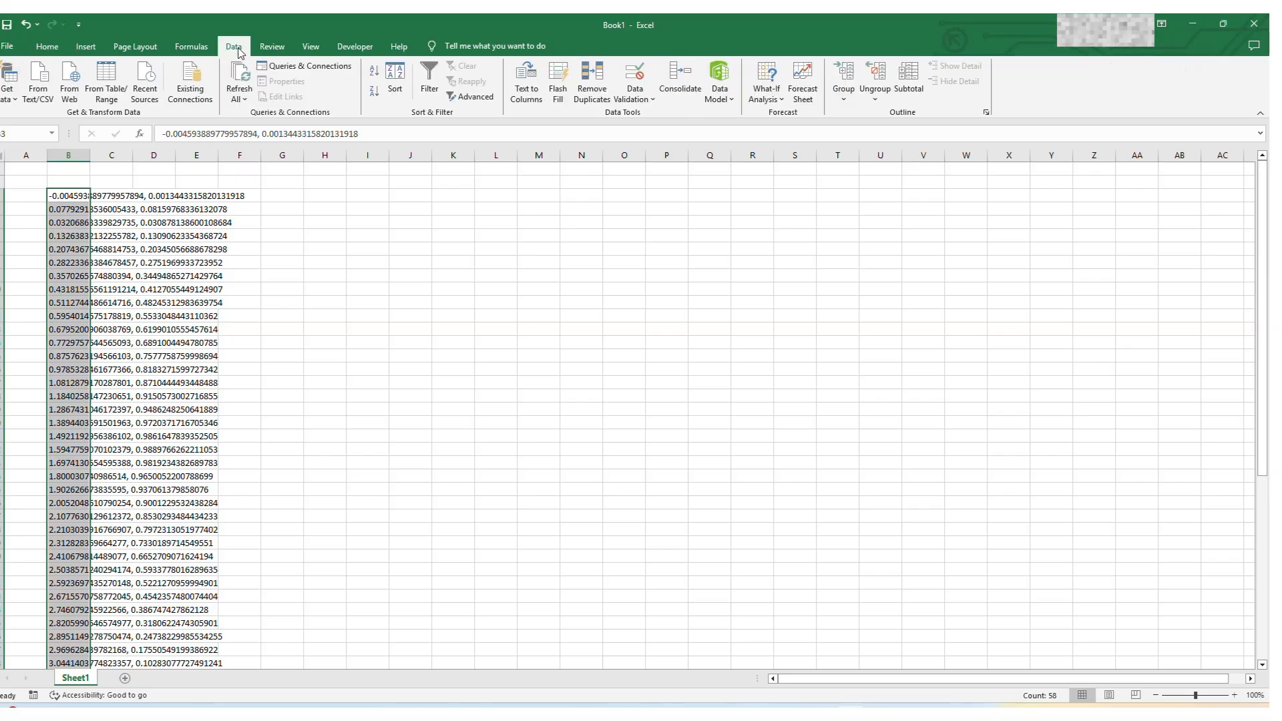
{"action": "left_click", "coordinate": [528, 94]}
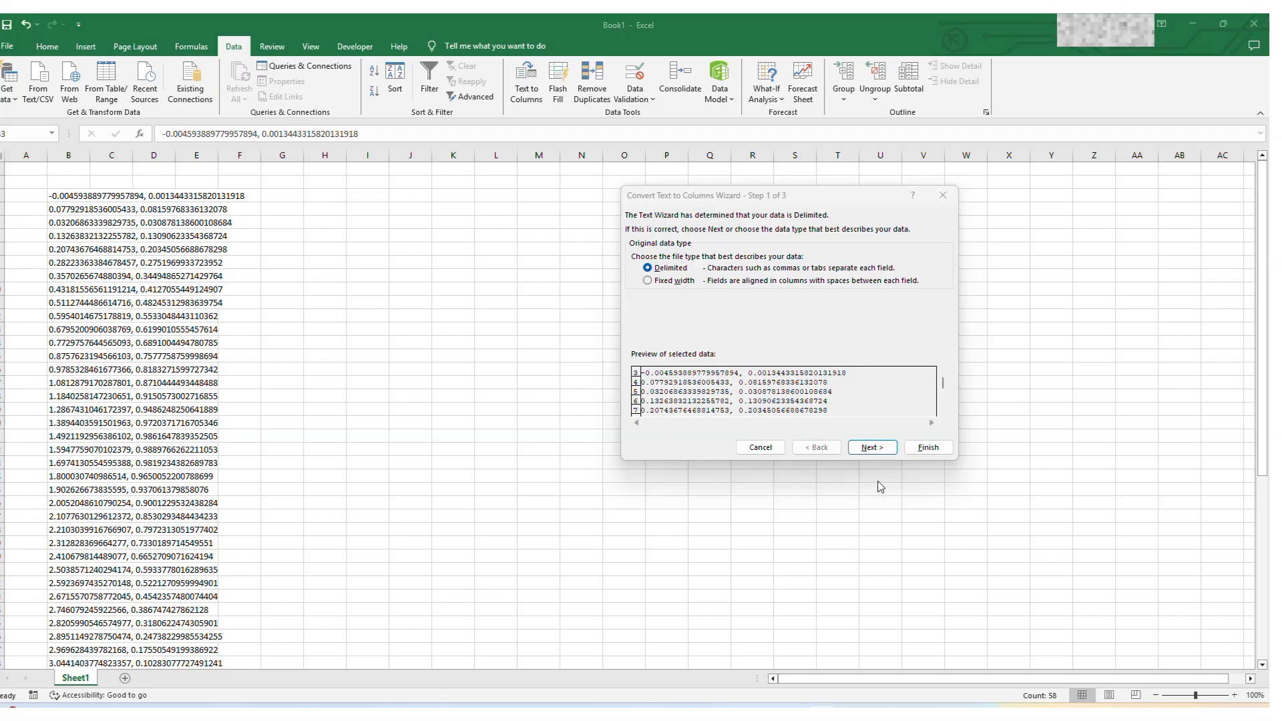
{"action": "left_click", "coordinate": [881, 449]}
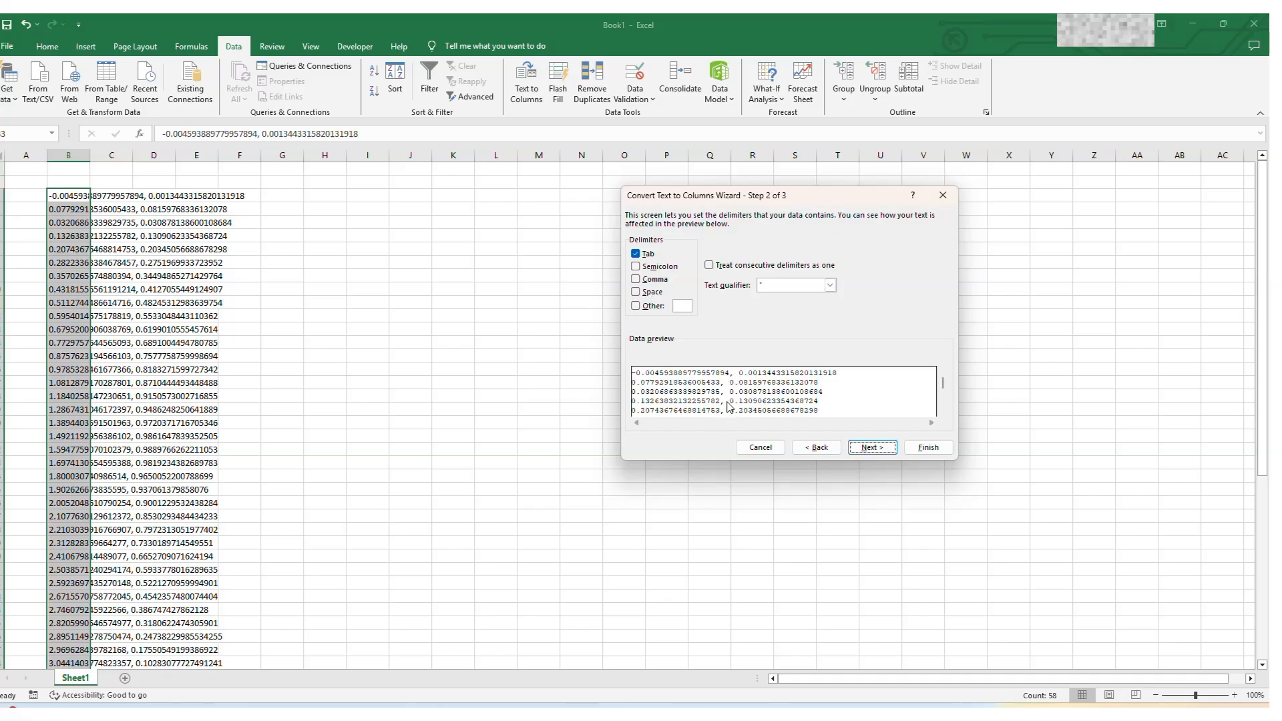
{"action": "left_click", "coordinate": [636, 279]}
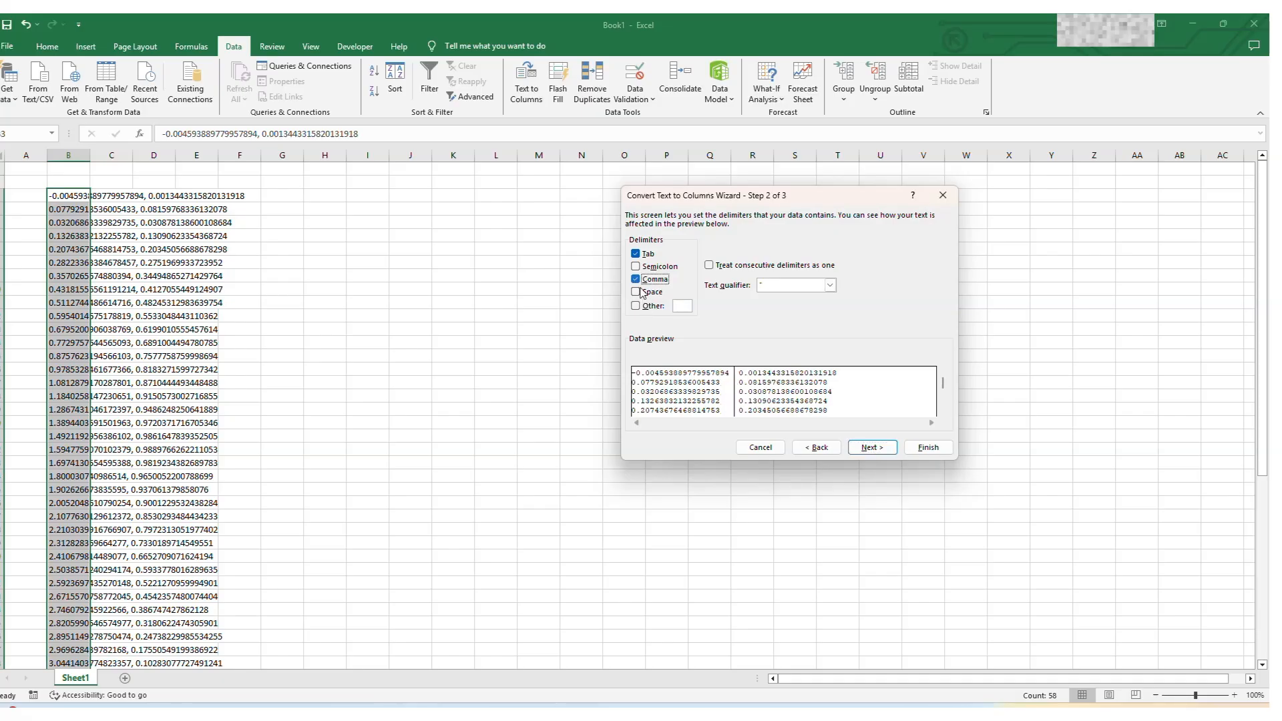
{"action": "left_click", "coordinate": [859, 448]}
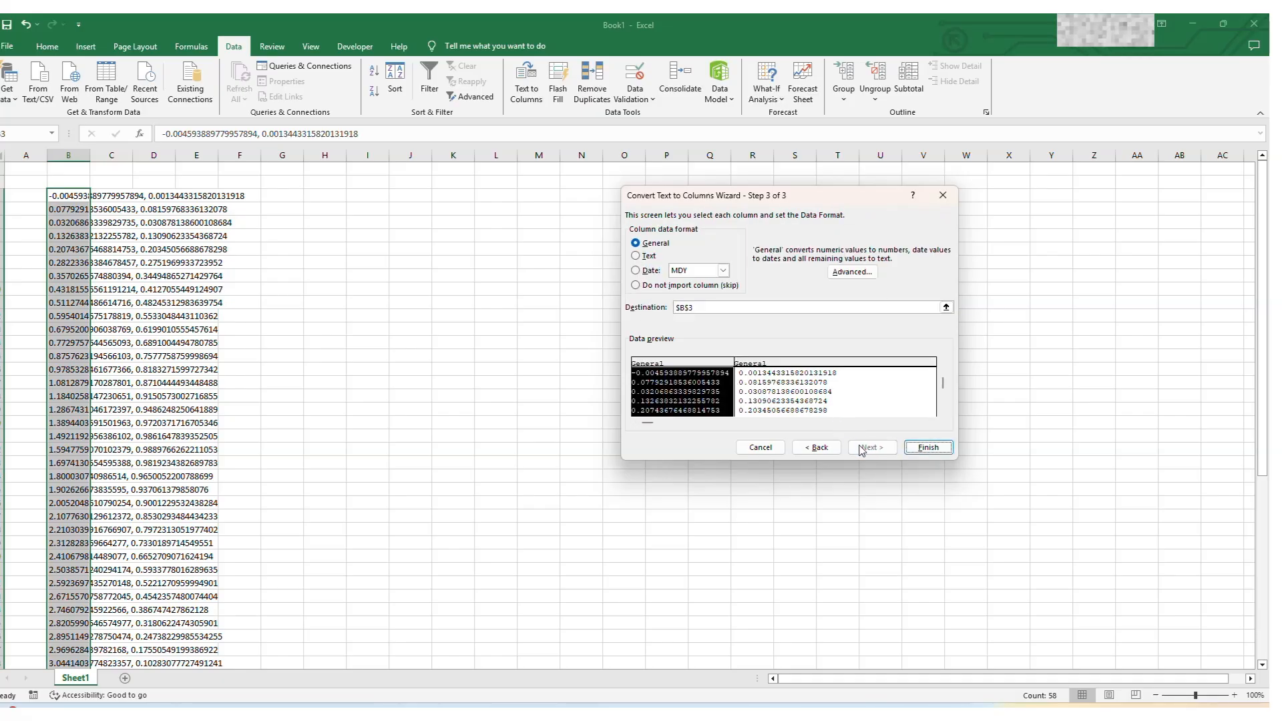
{"action": "left_click", "coordinate": [931, 452]}
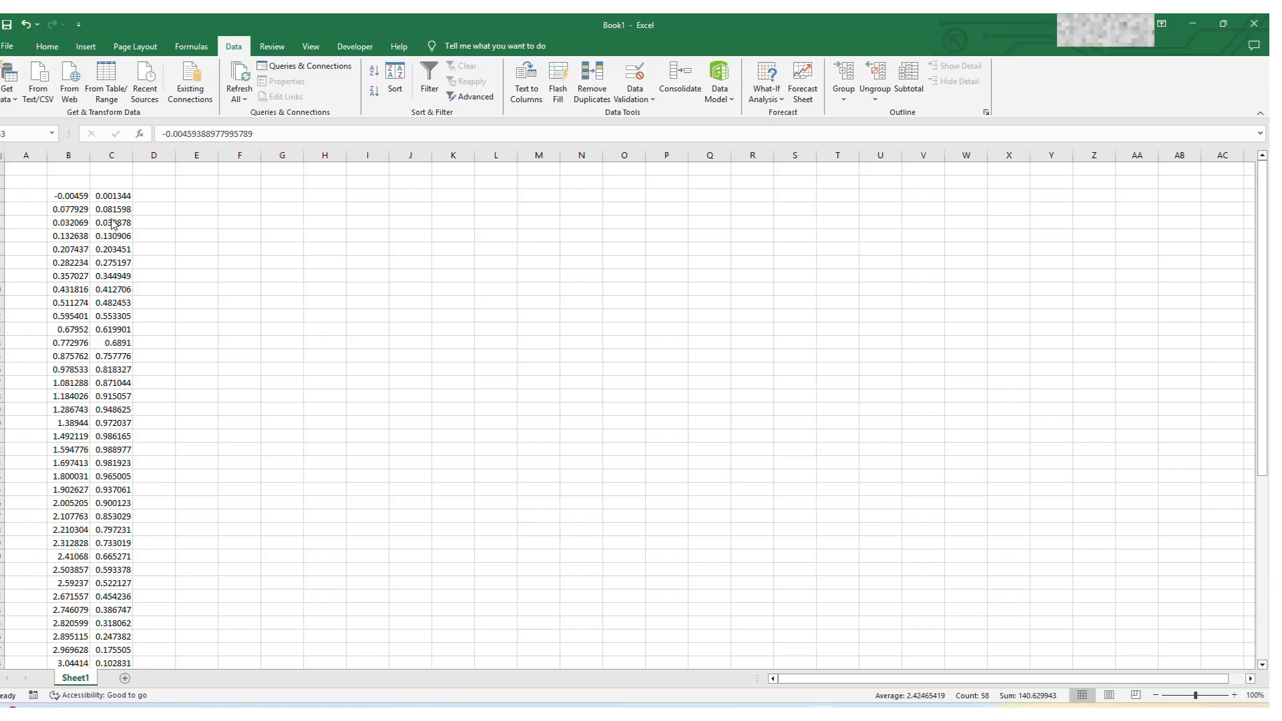
Insert a scatter chart with smooth lines and markers from all the data in columns B and C, and enlarge the chart.
{"action": "scroll", "coordinate": [113, 327], "scroll_direction": "down", "scroll_amount": 7}
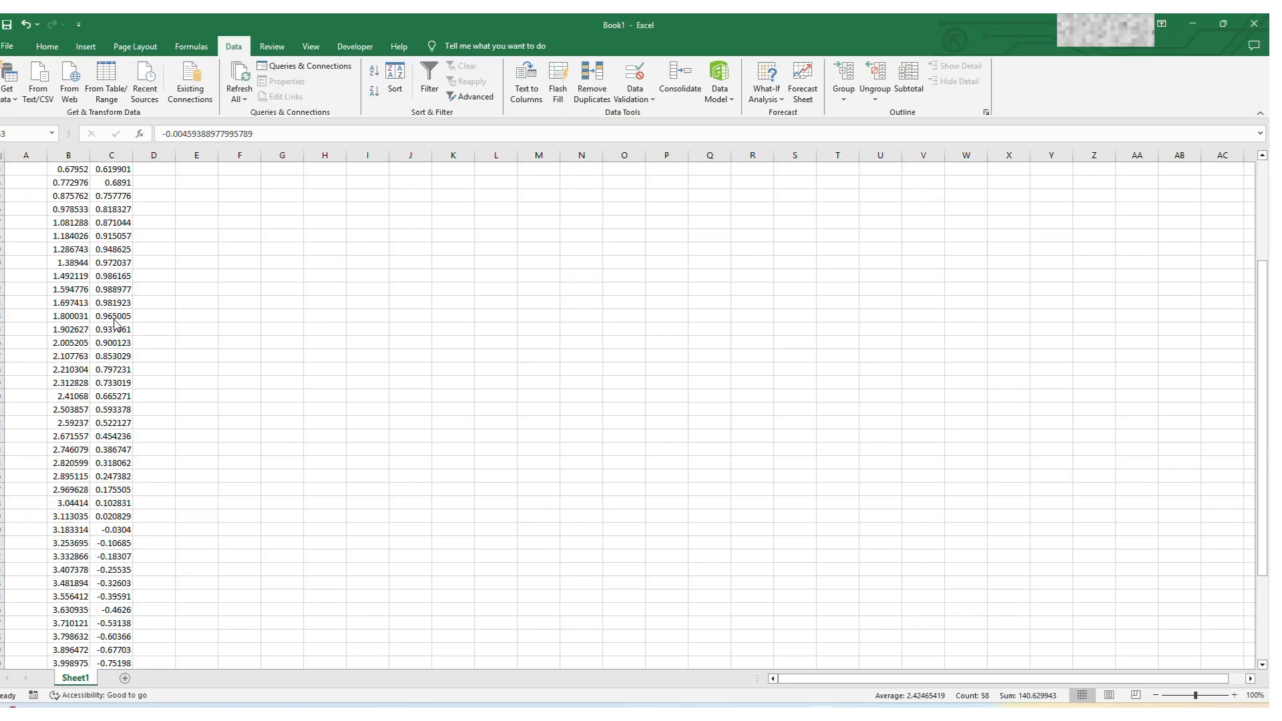
{"action": "scroll", "coordinate": [118, 328], "scroll_direction": "up", "scroll_amount": 7}
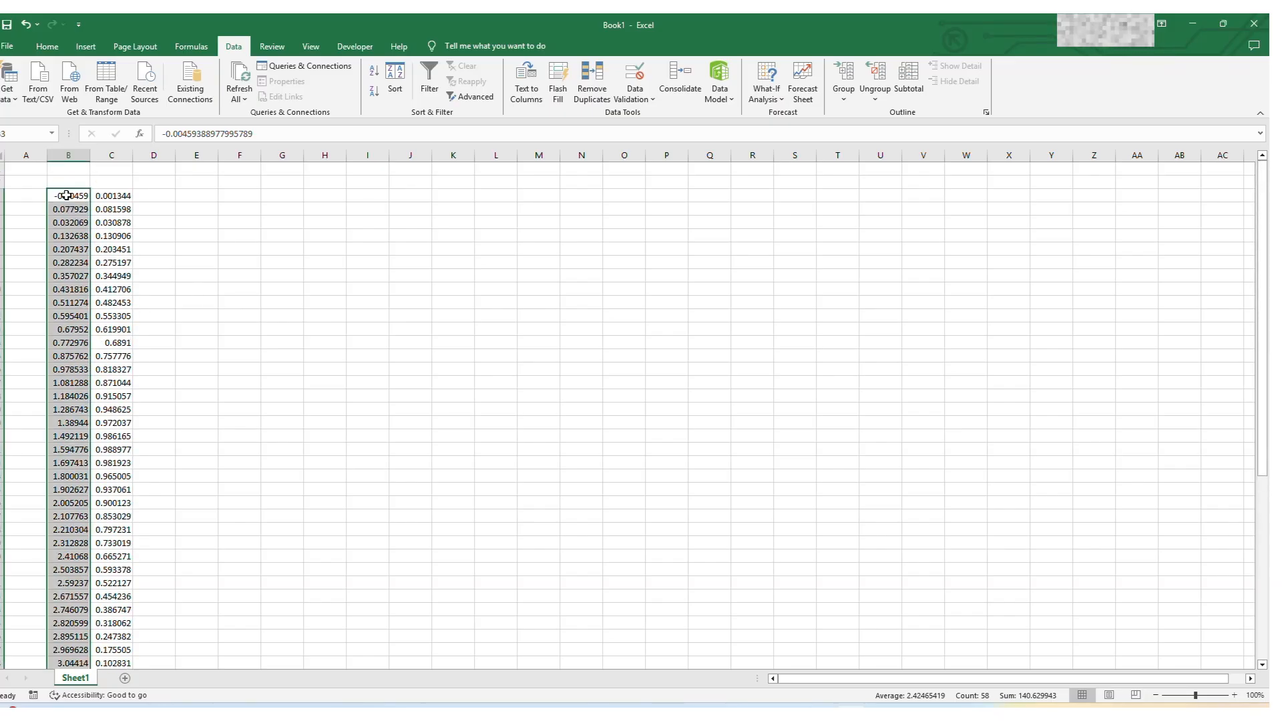
{"action": "left_click", "coordinate": [142, 201]}
{"action": "left_click", "coordinate": [86, 195]}
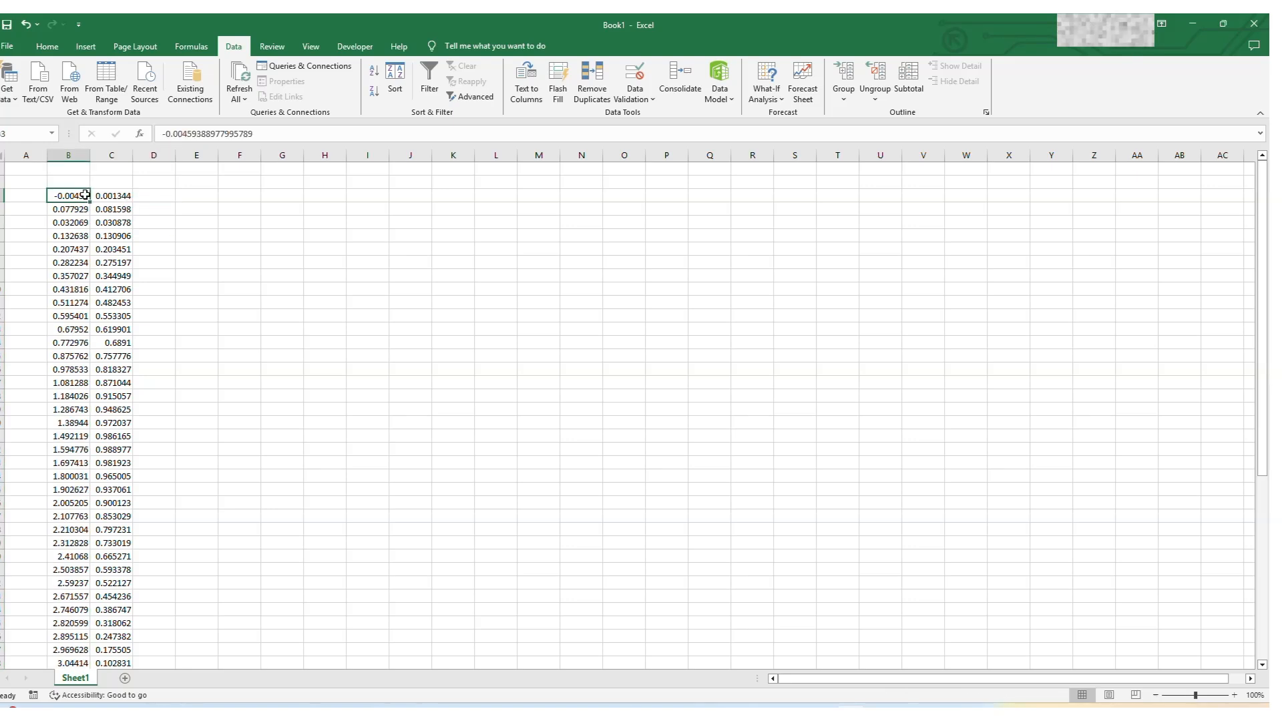
{"action": "key", "text": "ctrl+shift+End"}
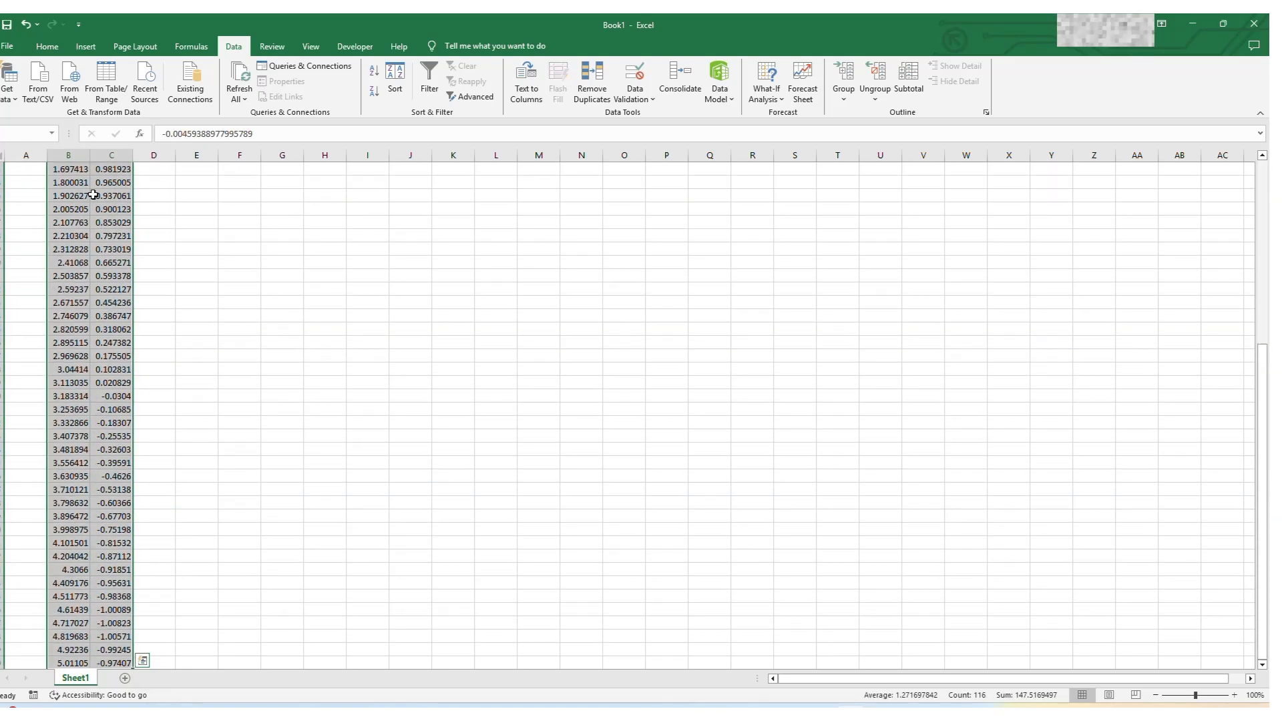
{"action": "left_click", "coordinate": [77, 51]}
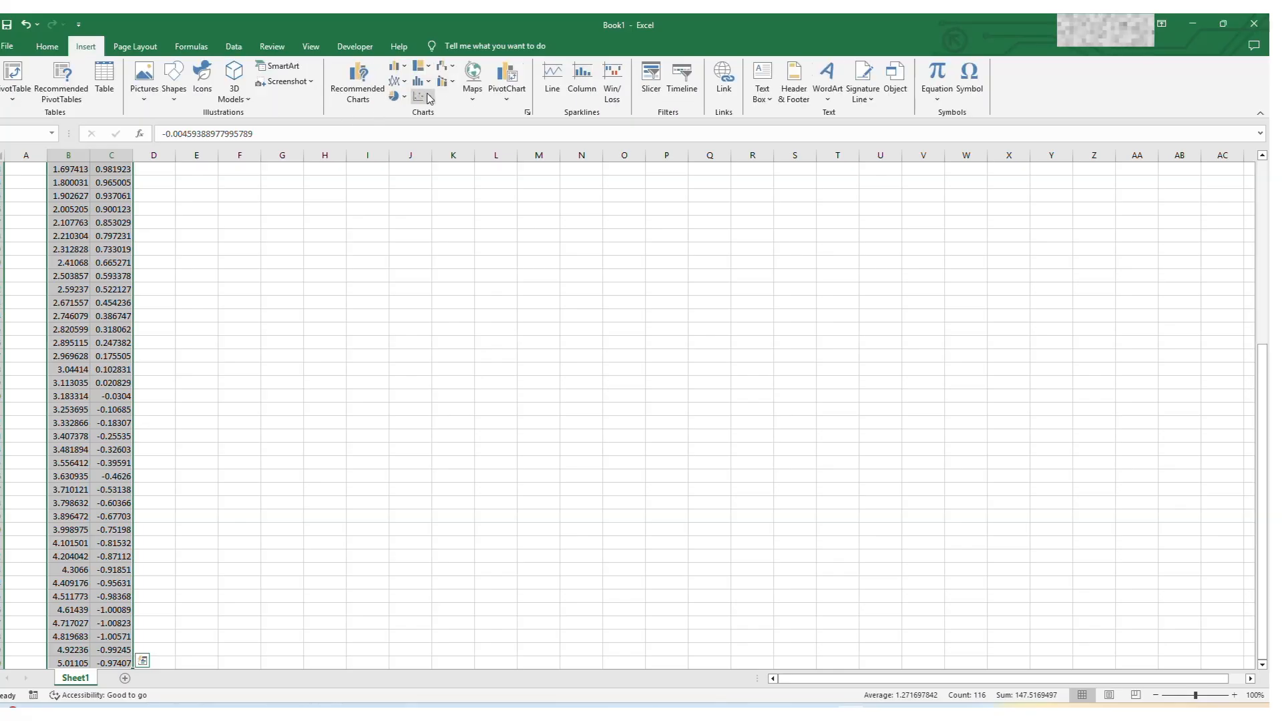
{"action": "left_click", "coordinate": [422, 96]}
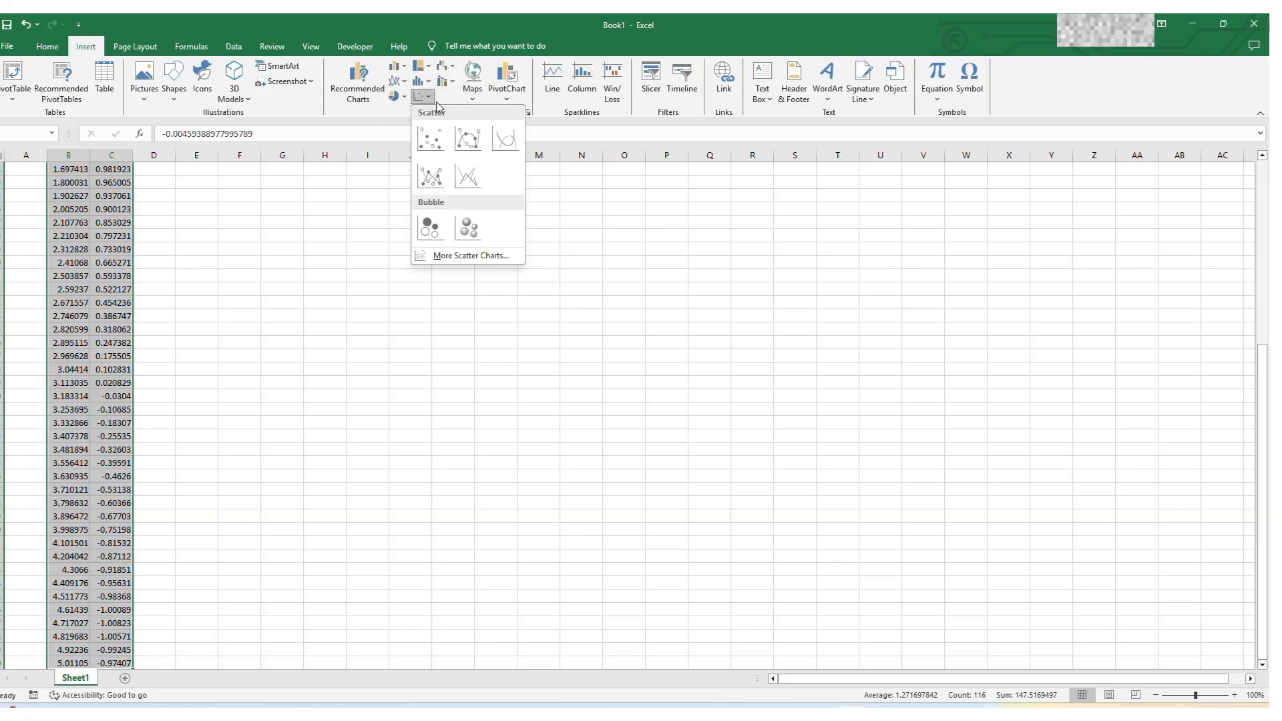
{"action": "left_click", "coordinate": [468, 139]}
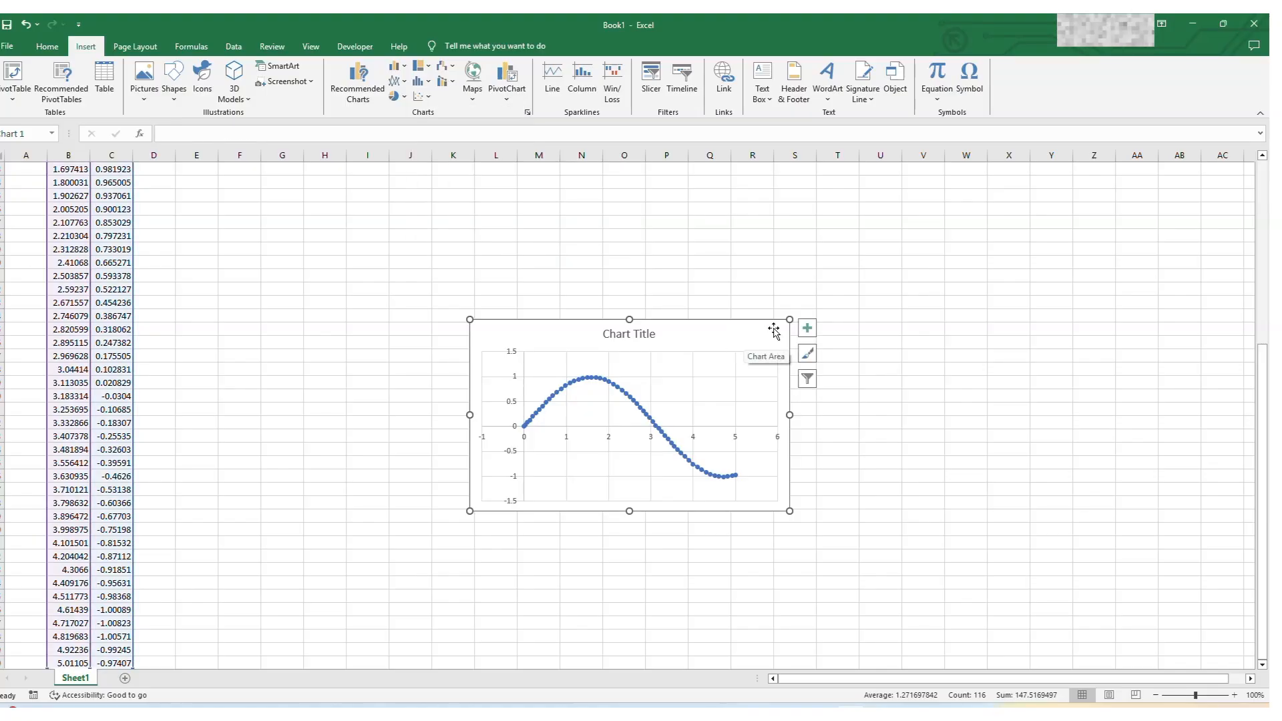
{"action": "left_click_drag", "start_coordinate": [471, 319], "coordinate": [297, 216]}
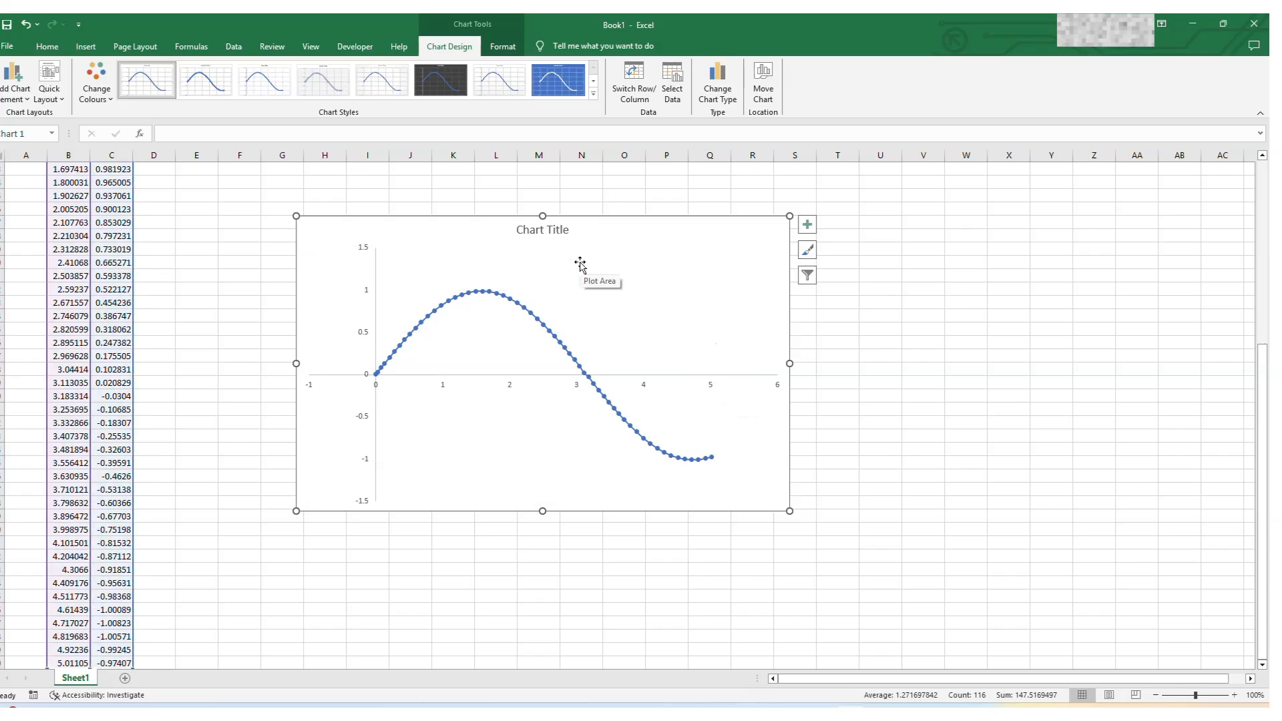
Set the maximum bound of the chart's horizontal axis to 5.1.
{"action": "double_click", "coordinate": [709, 384]}
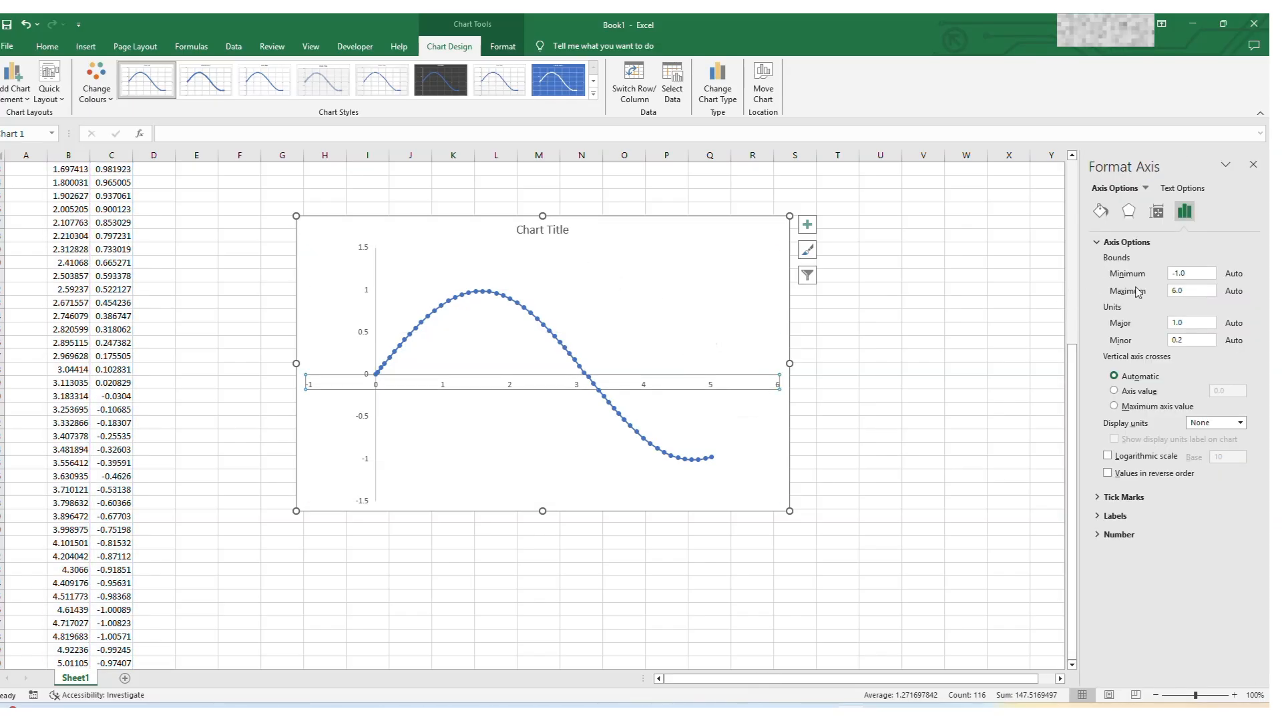
{"action": "left_click", "coordinate": [1180, 291]}
{"action": "type", "text": "5.1"}
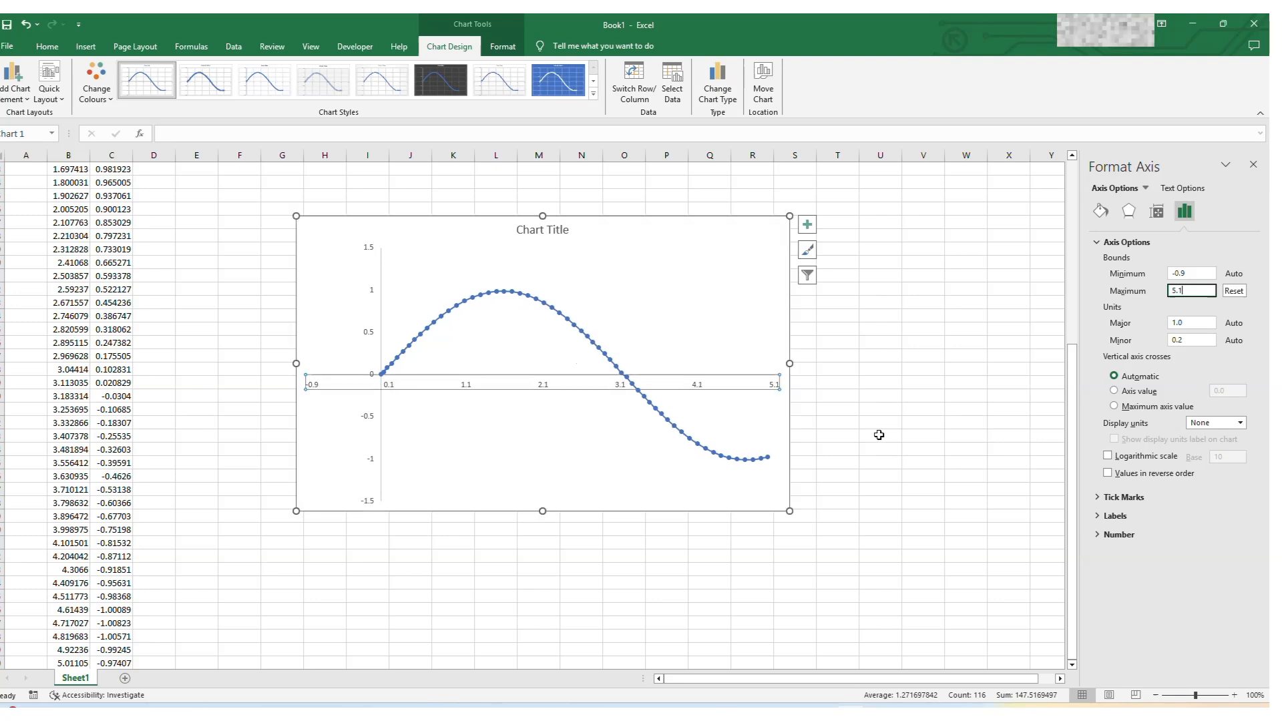
Set the chart's vertical axis bounds to a minimum of -1.2 and a maximum of 1.2.
{"action": "left_click", "coordinate": [372, 254]}
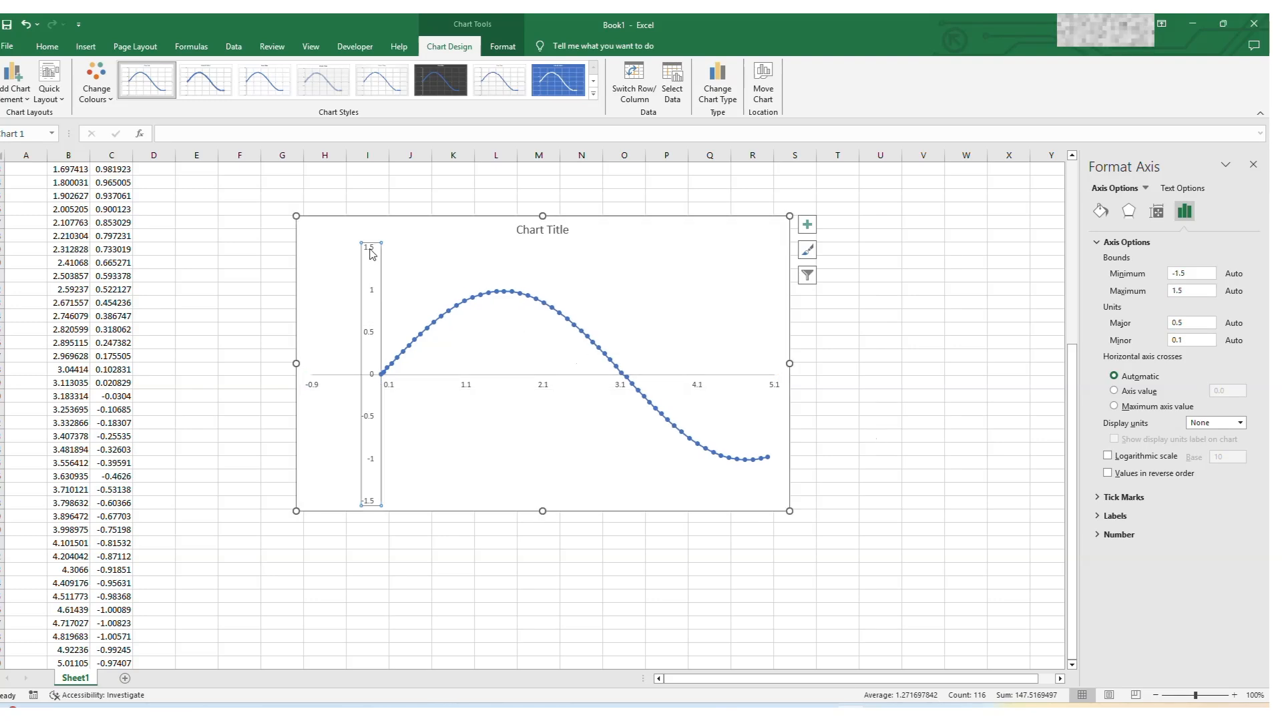
{"action": "left_click", "coordinate": [1190, 275]}
{"action": "key", "text": "Tab"}
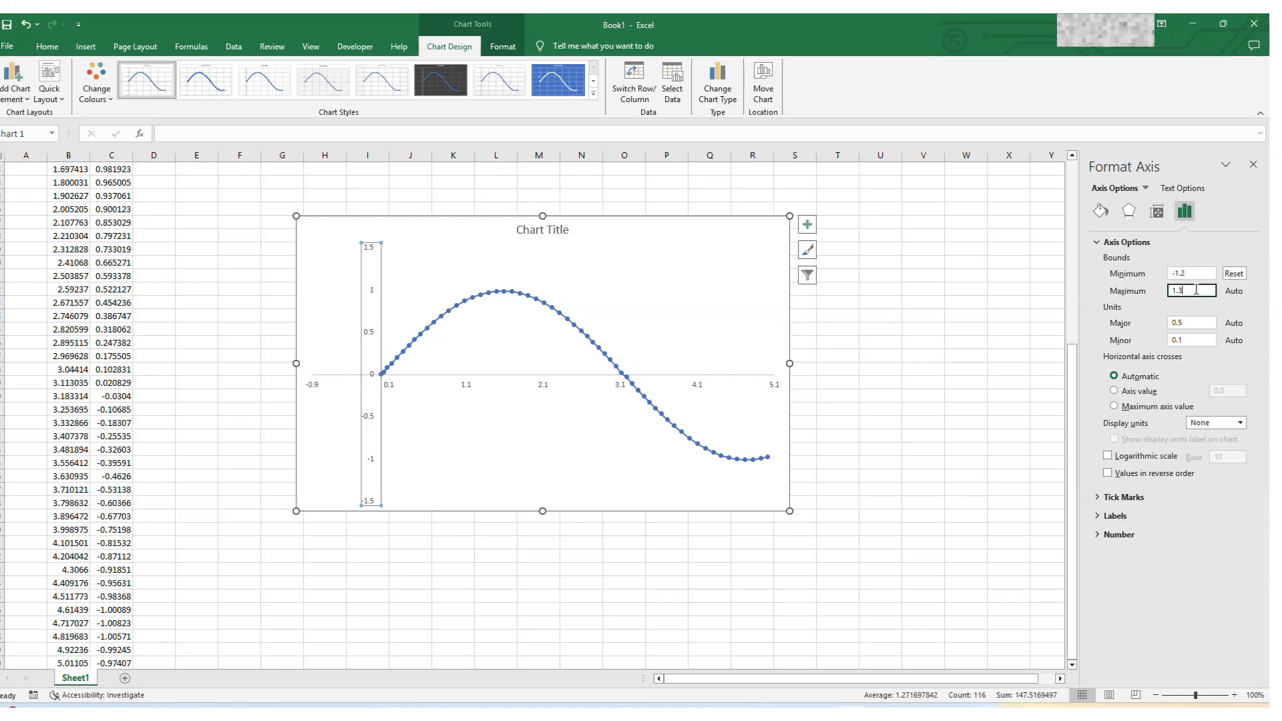
{"action": "type", "text": "1."}
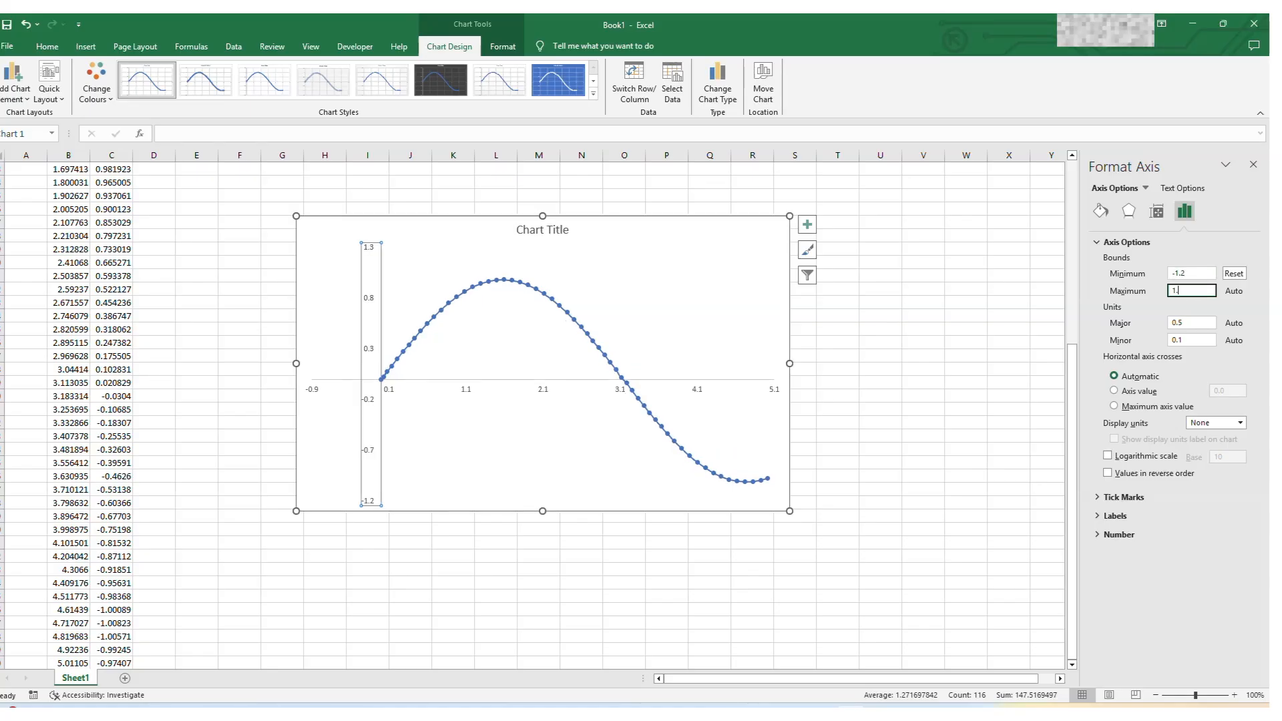
{"action": "type", "text": "2"}
{"action": "key", "text": "Return"}
{"action": "left_click", "coordinate": [948, 423]}
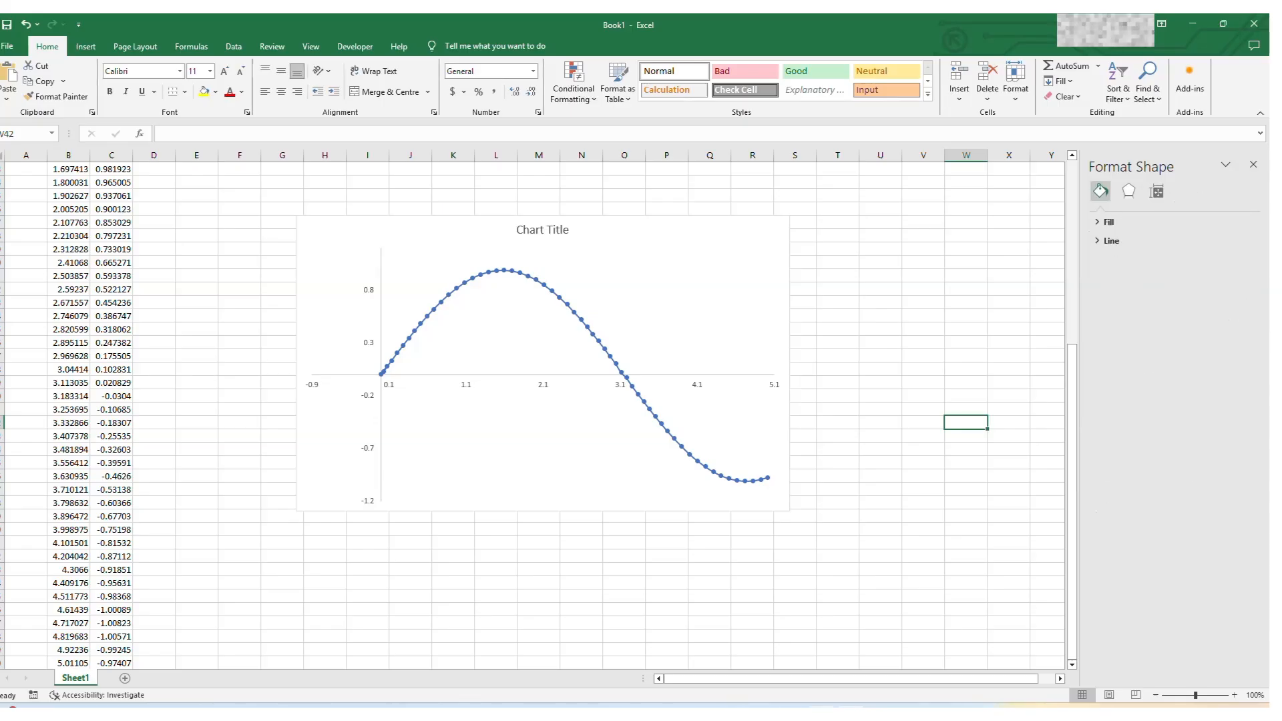
Switch to the Photos viewer, copy the original plot image WebPlotSigitizer.png, and paste it beside the chart in Excel's Book1.
{"action": "left_click", "coordinate": [765, 714]}
{"action": "right_click", "coordinate": [723, 363]}
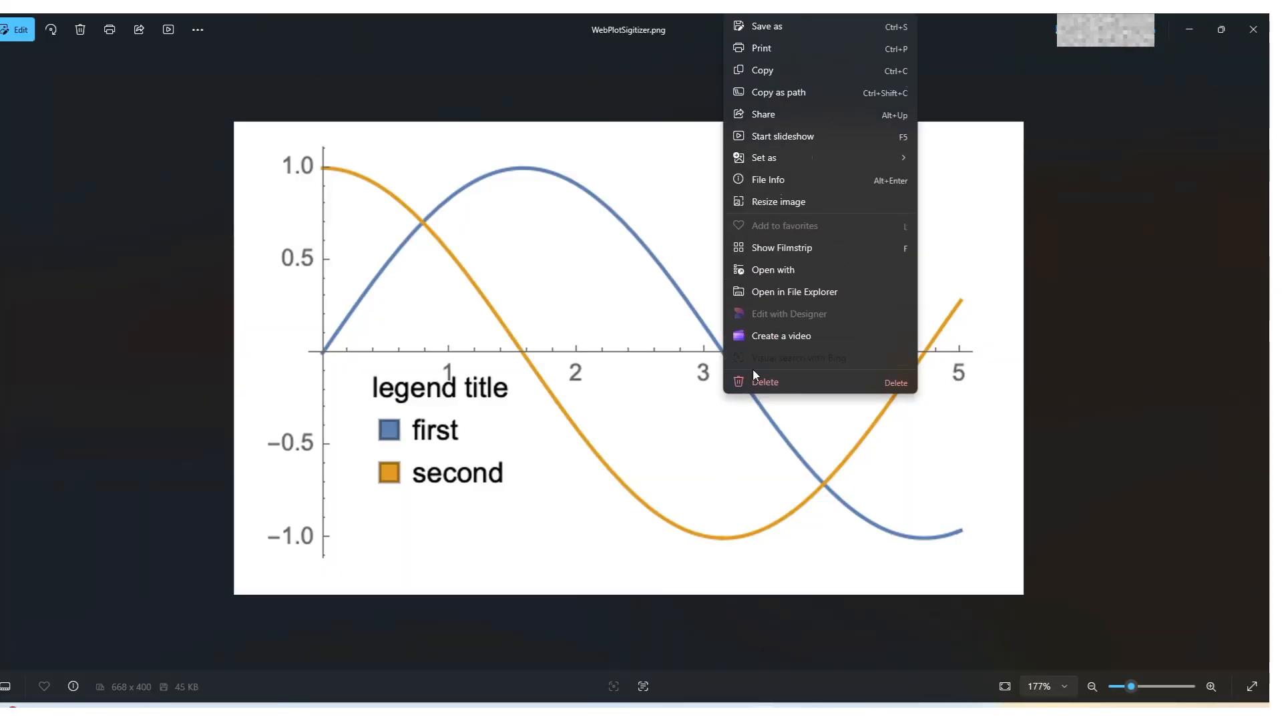
{"action": "left_click", "coordinate": [778, 77]}
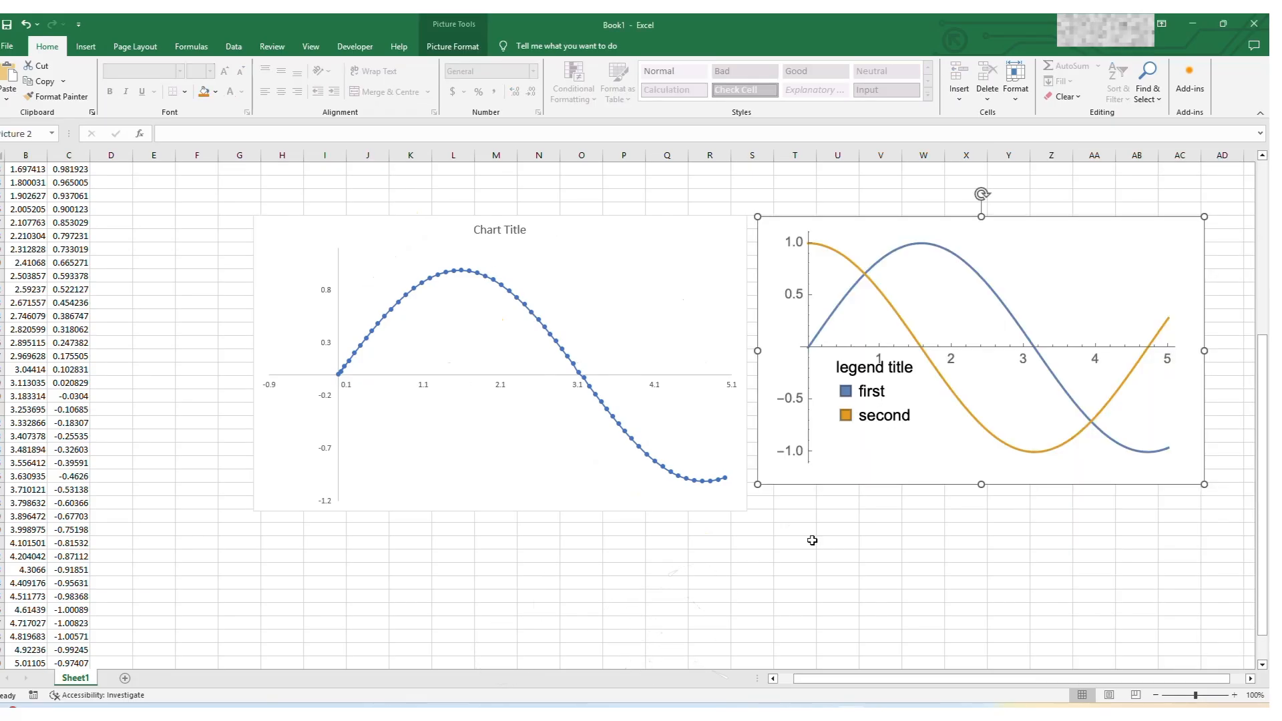